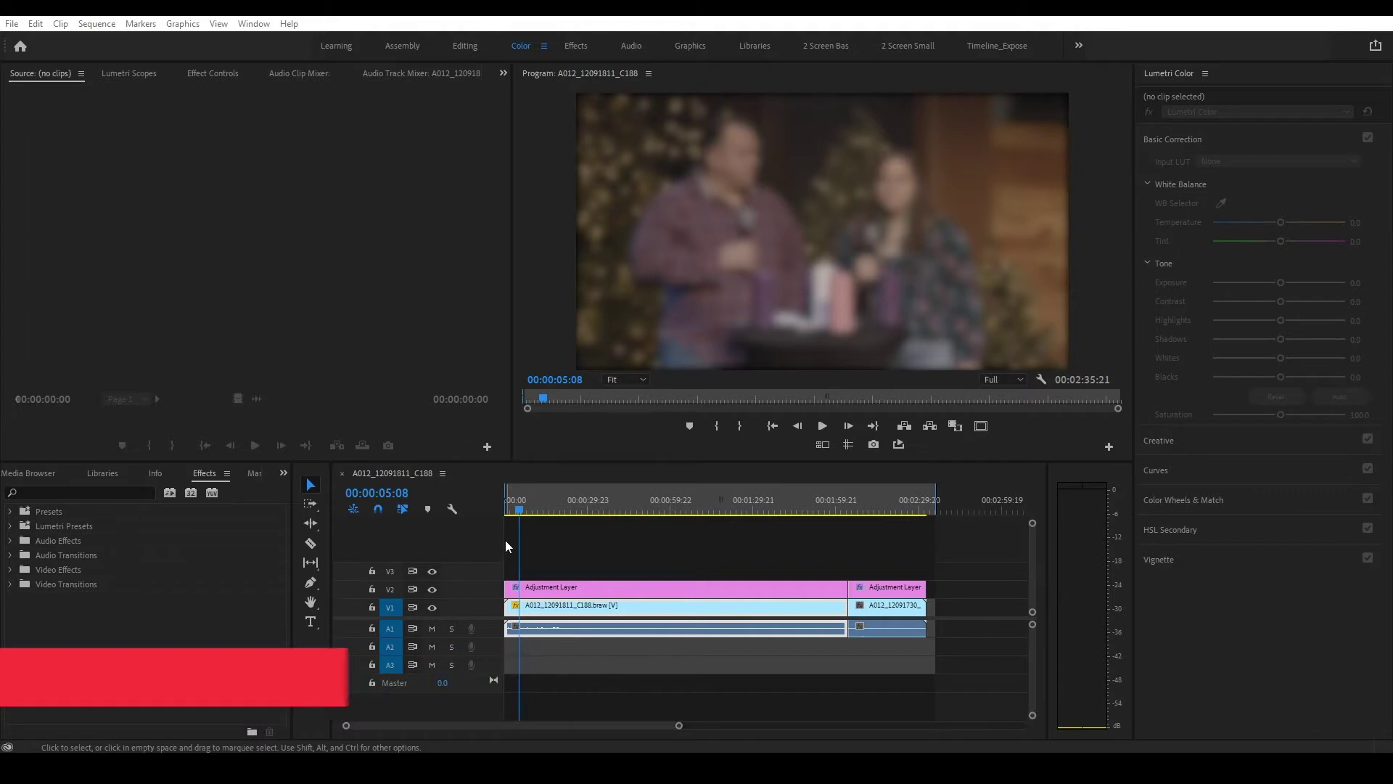
Look up the shortcut assigned to the Add Edit command in the keyboard shortcut settings, leaving the assignments as they are.
{"action": "left_click_drag", "start_coordinate": [529, 512], "coordinate": [863, 501]}
{"action": "key", "text": "Home"}
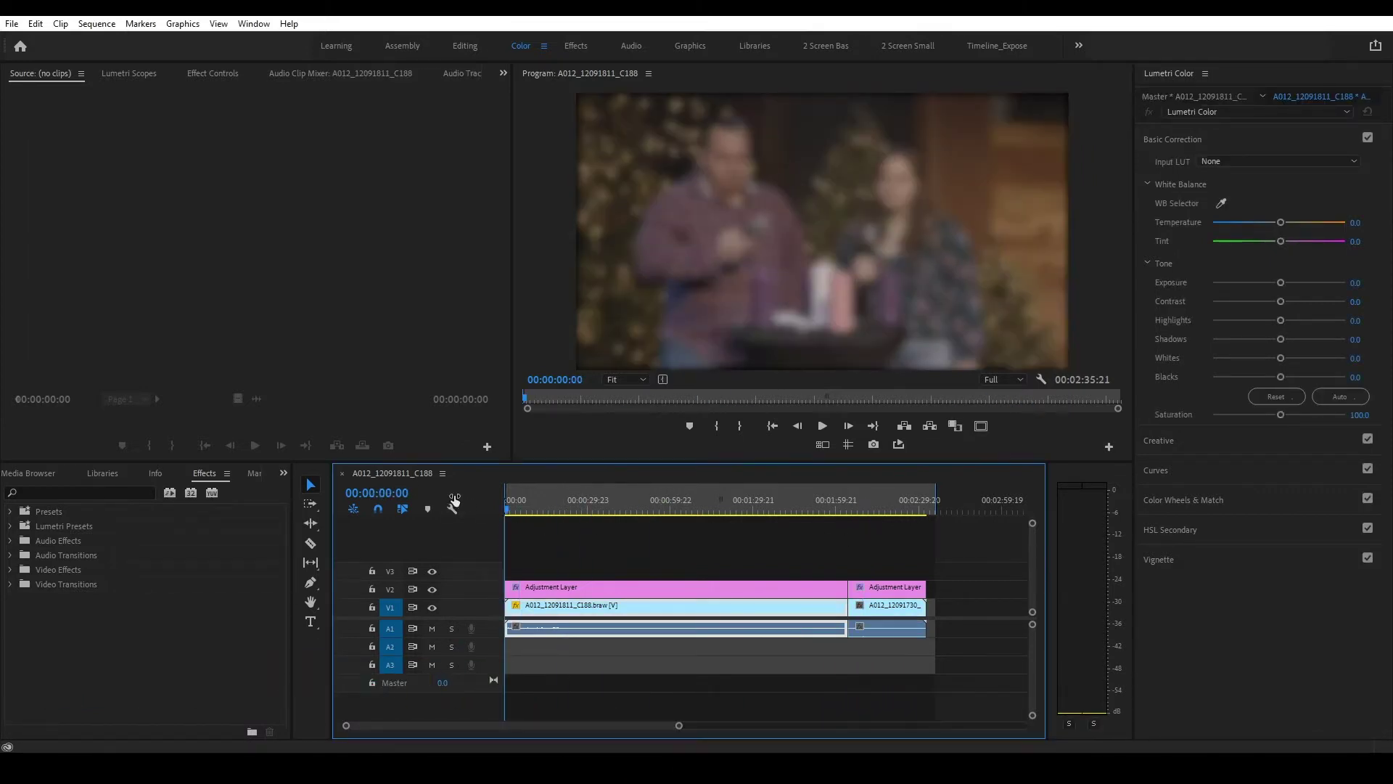
{"action": "left_click", "coordinate": [35, 23]}
{"action": "left_click", "coordinate": [96, 480]}
{"action": "left_click", "coordinate": [211, 460]}
{"action": "type", "text": "add "}
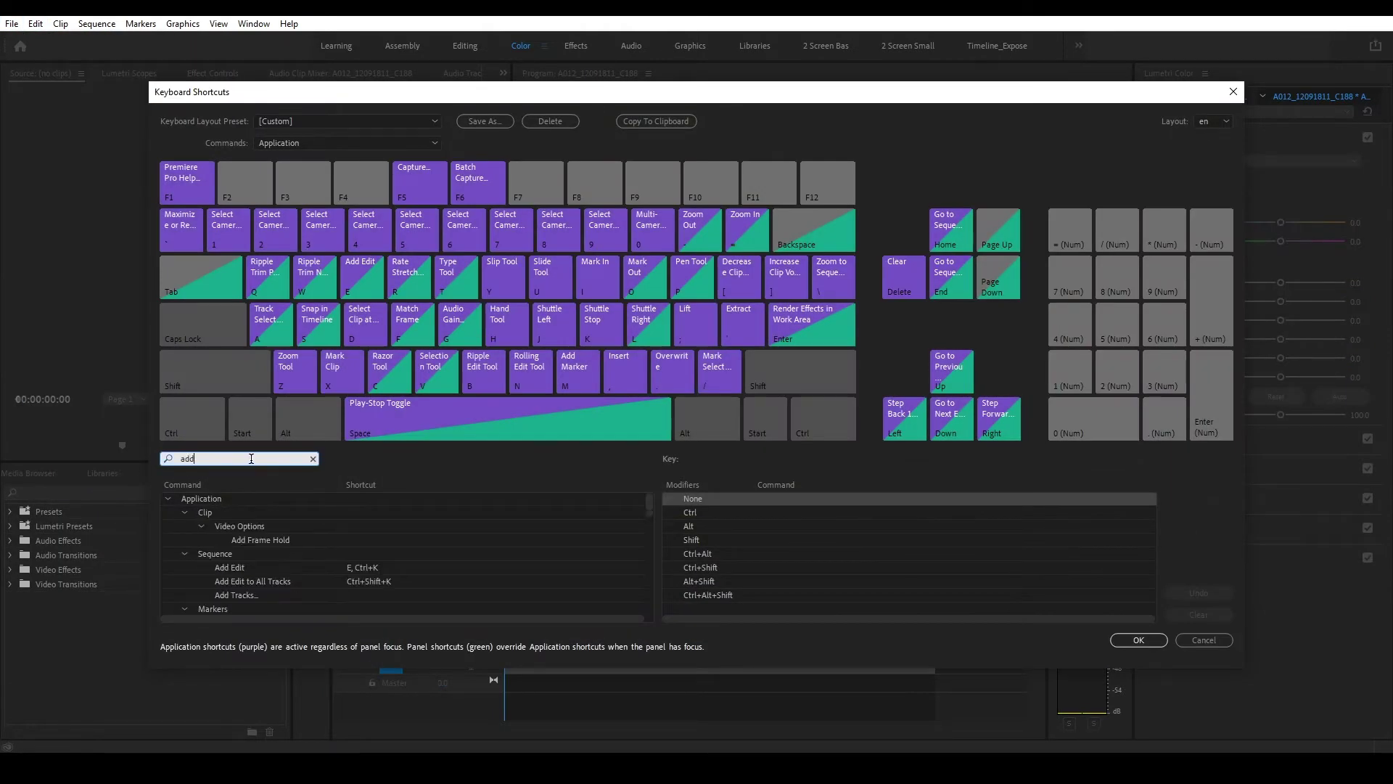
{"action": "type", "text": "edit"}
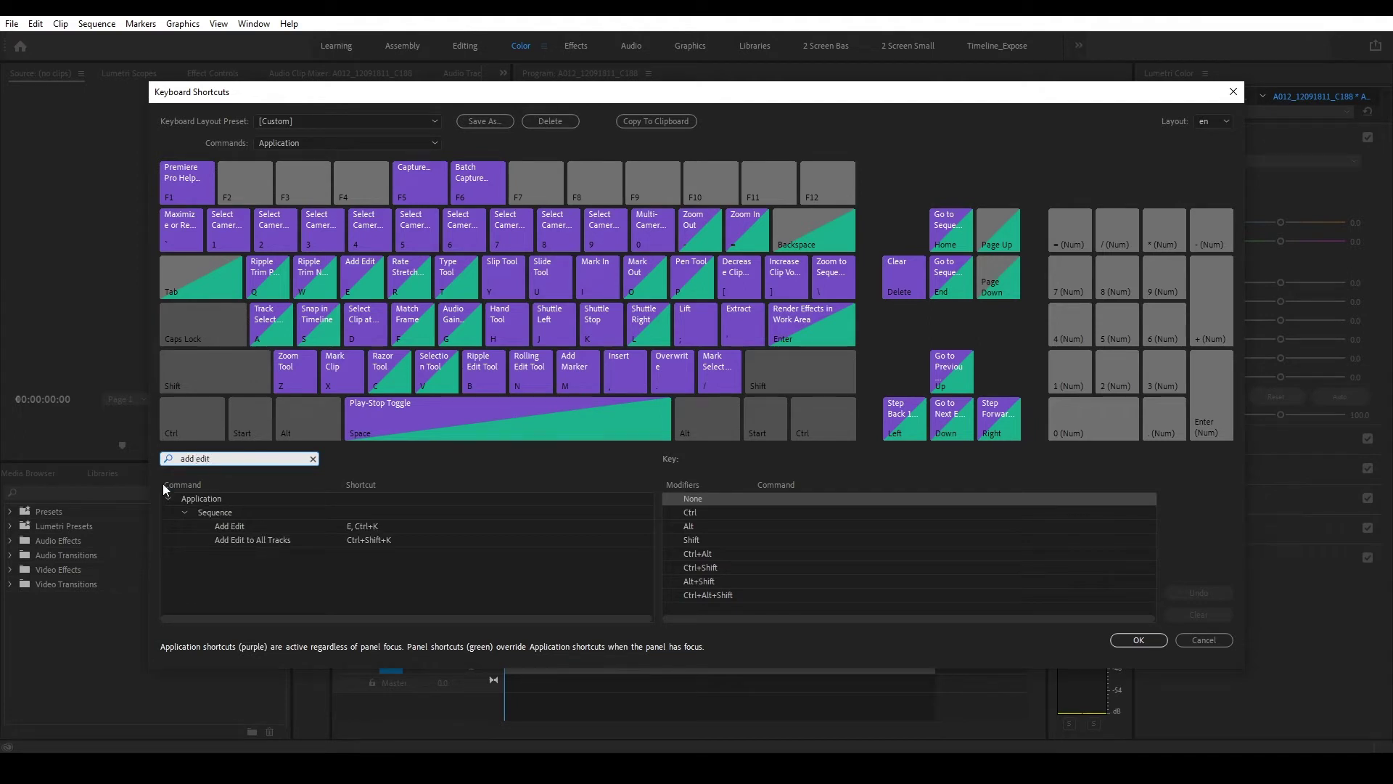
{"action": "left_click", "coordinate": [372, 526]}
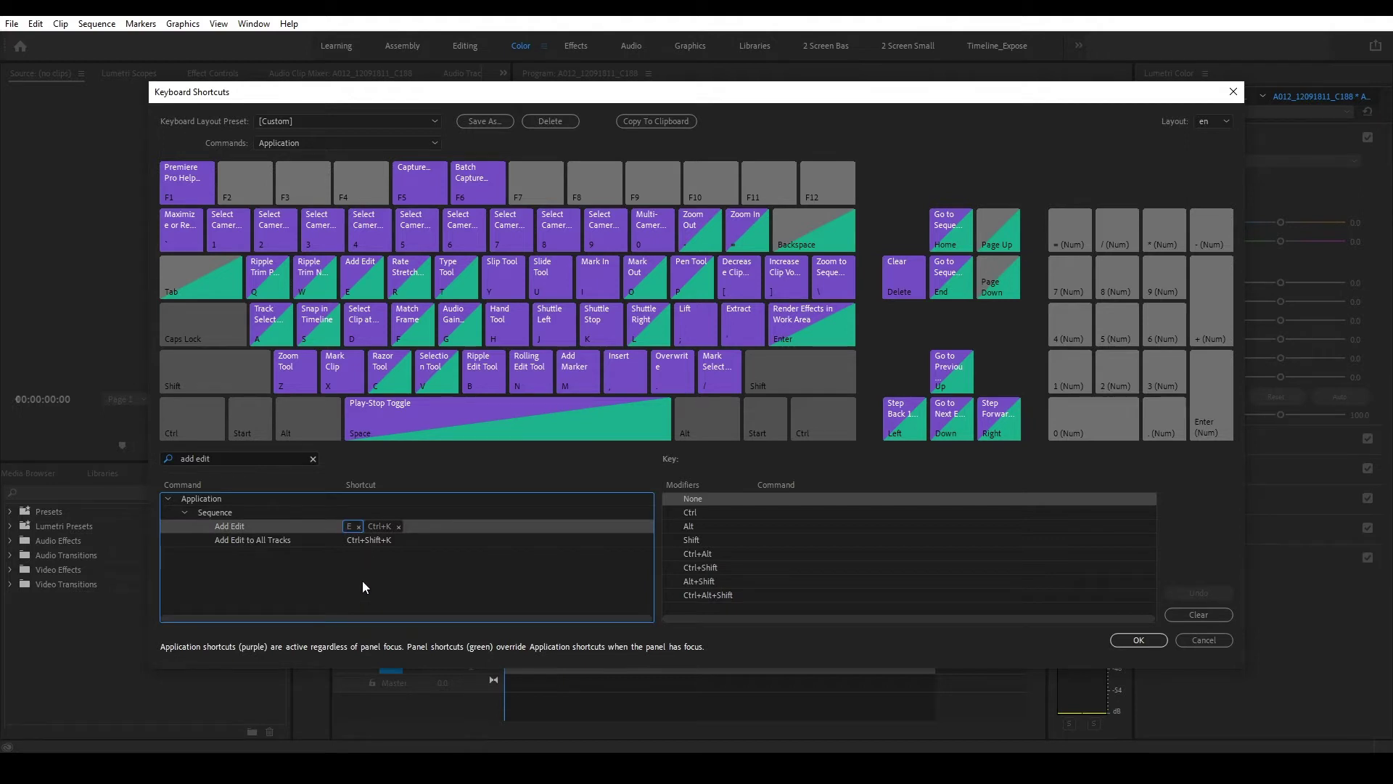
{"action": "left_click", "coordinate": [363, 577]}
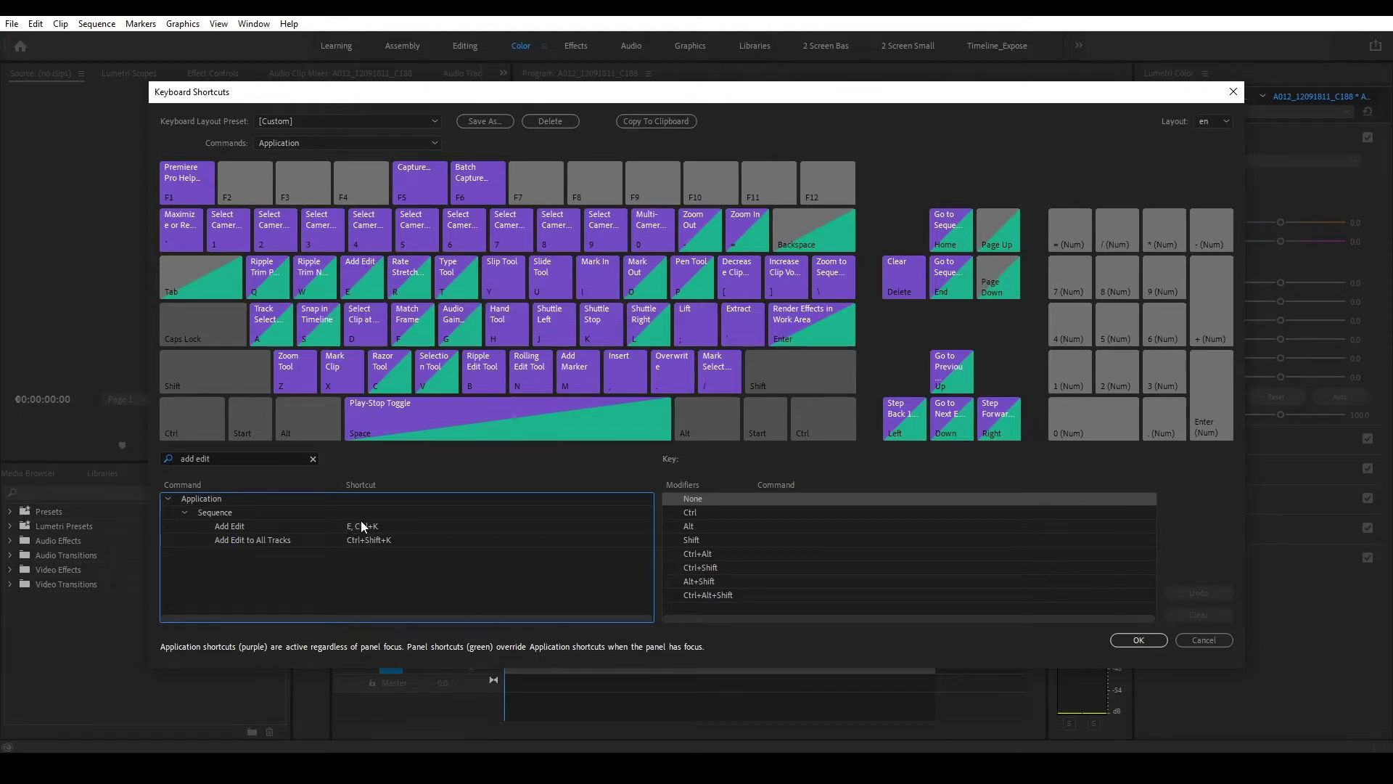
{"action": "left_click", "coordinate": [1195, 640]}
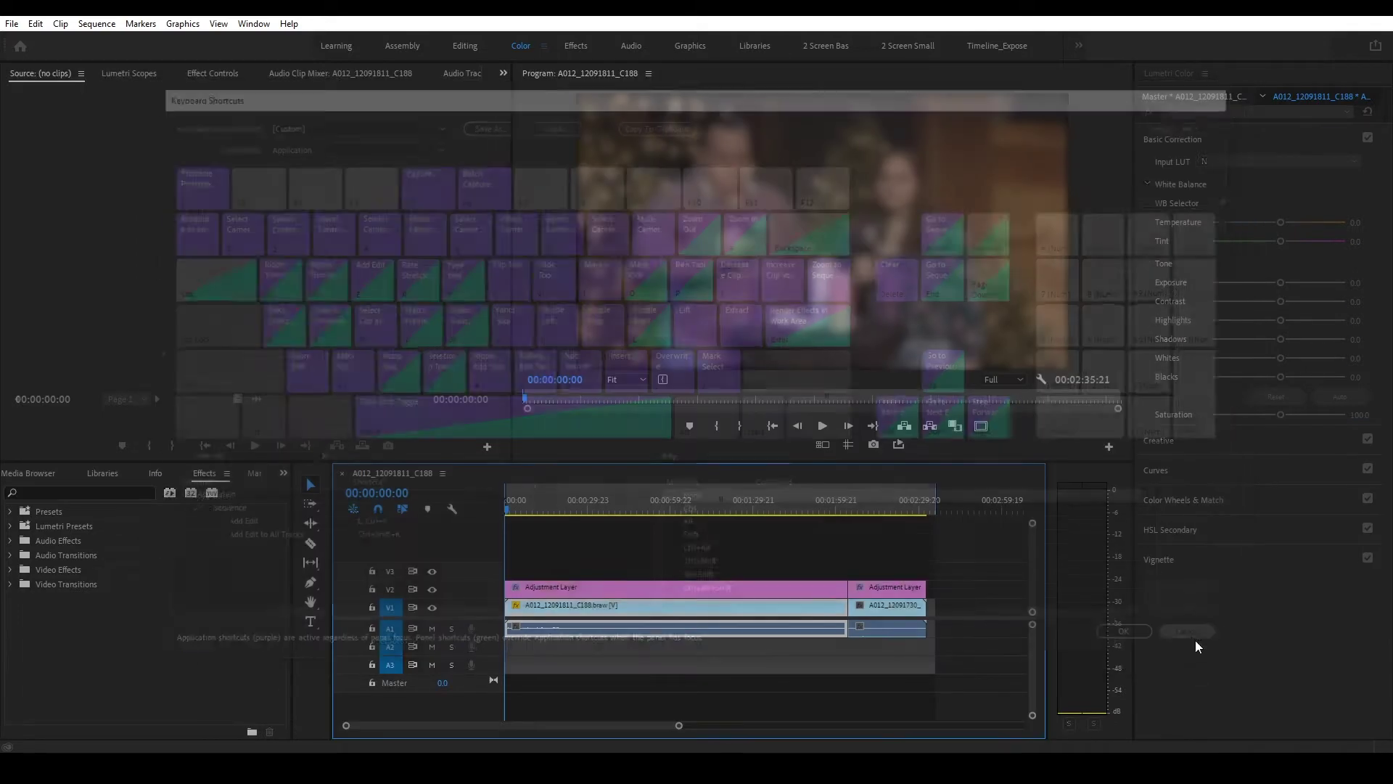
Play the sequence from about 14 seconds and add an edit to the C188 clip near 19 seconds.
{"action": "left_click", "coordinate": [545, 500]}
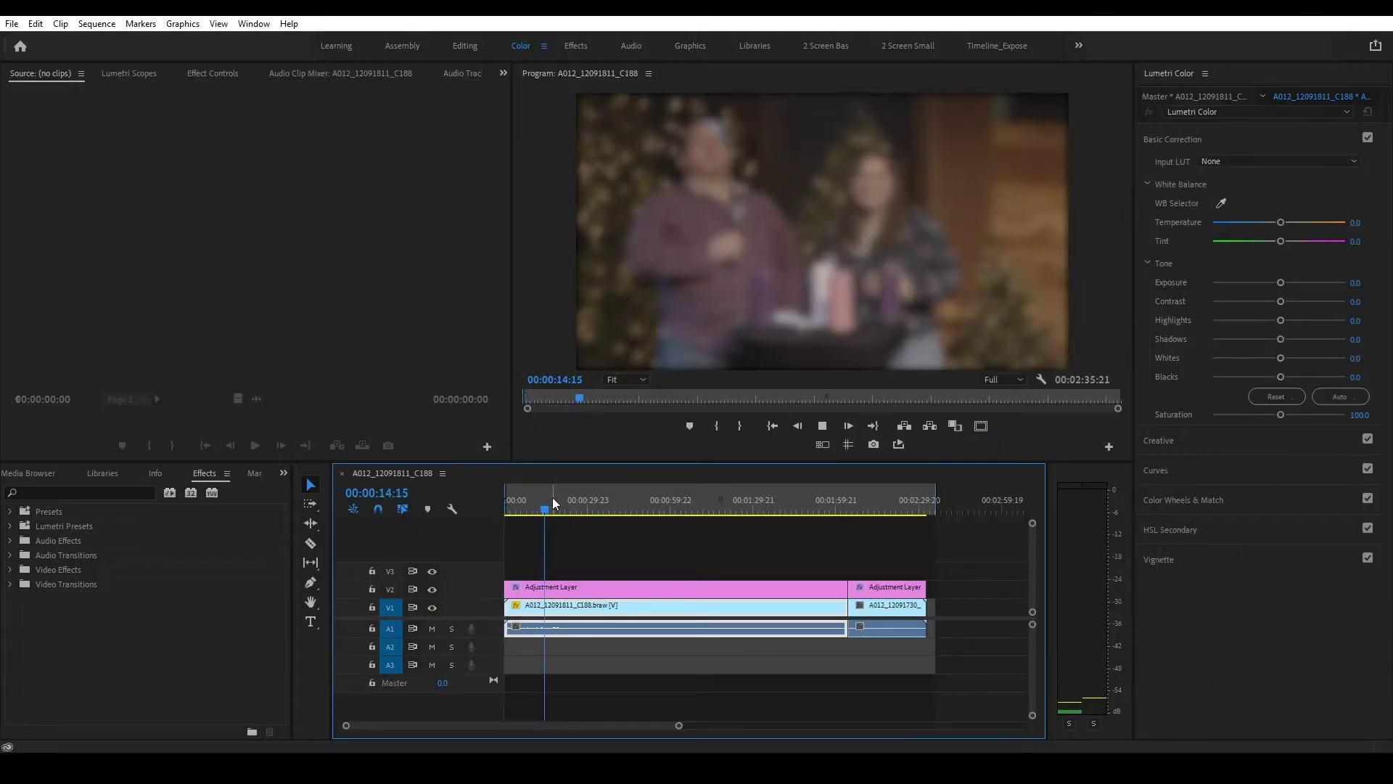
{"action": "key", "text": "ctrl+k"}
{"action": "left_click", "coordinate": [616, 664]}
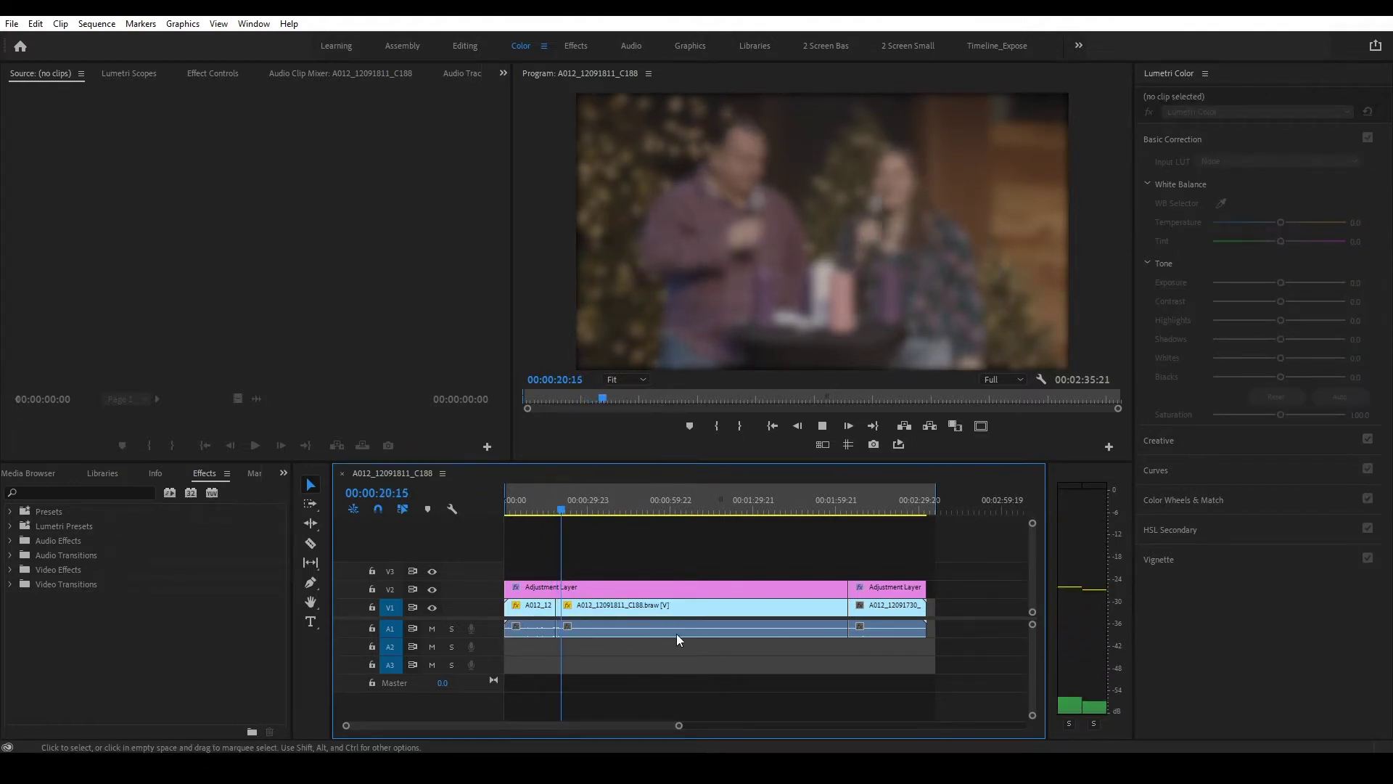
Add an edit through both the C188 clip and its adjustment layer at 00:00:23:00.
{"action": "left_click", "coordinate": [631, 644]}
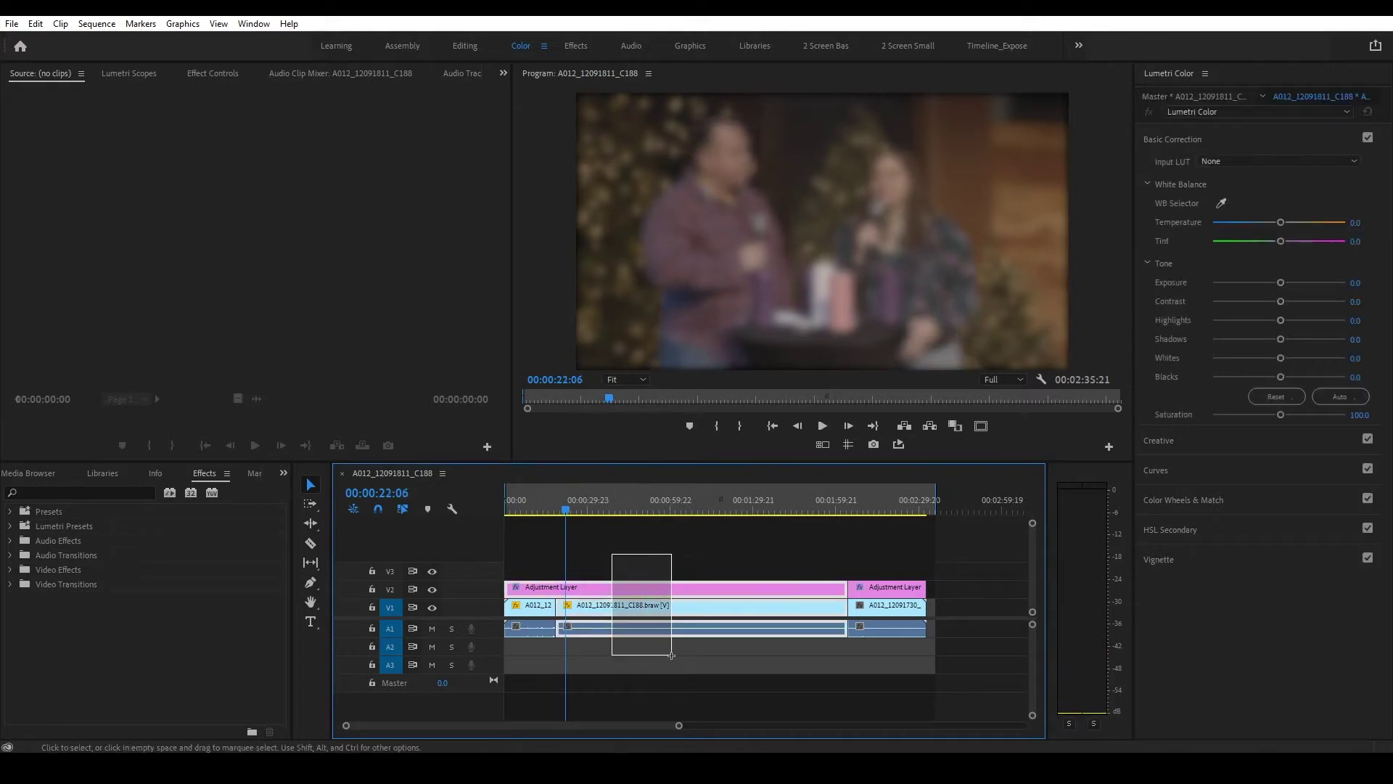
{"action": "key", "text": "space"}
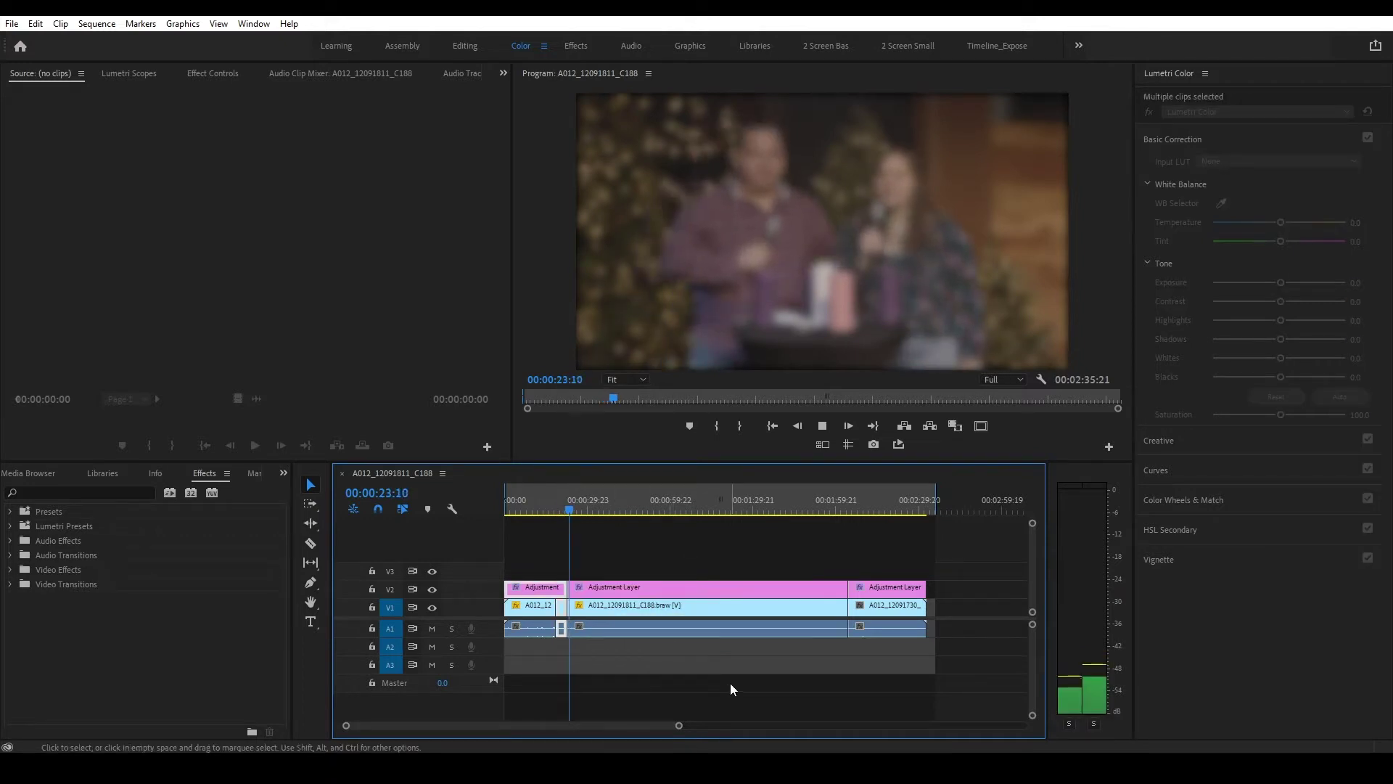
{"action": "key", "text": "ctrl+k"}
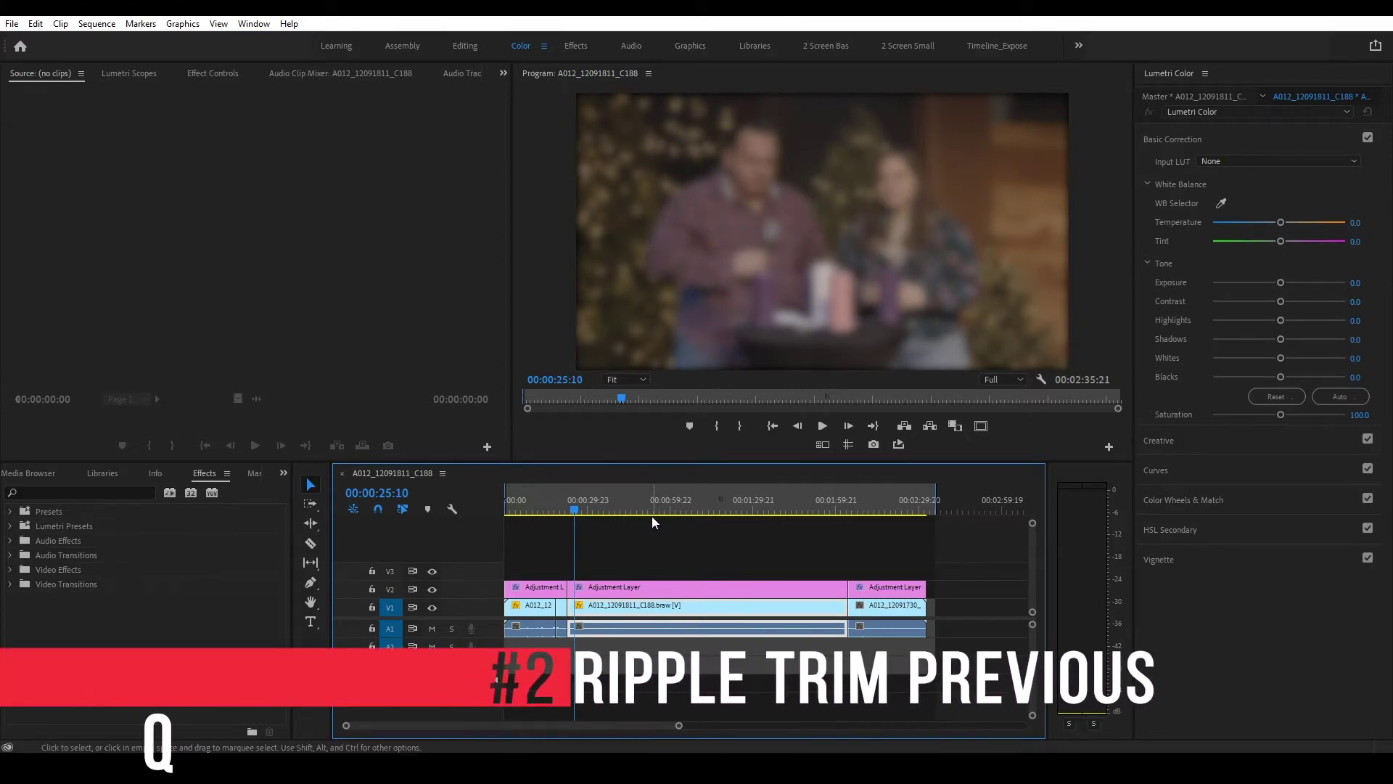
Play to about 30 seconds and ripple-trim the start of the C188 segment and adjustment layer after the 00:00:23:00 cut.
{"action": "left_click_drag", "start_coordinate": [678, 726], "coordinate": [585, 726]}
{"action": "left_click_drag", "start_coordinate": [880, 677], "coordinate": [811, 539]}
{"action": "key", "text": "space"}
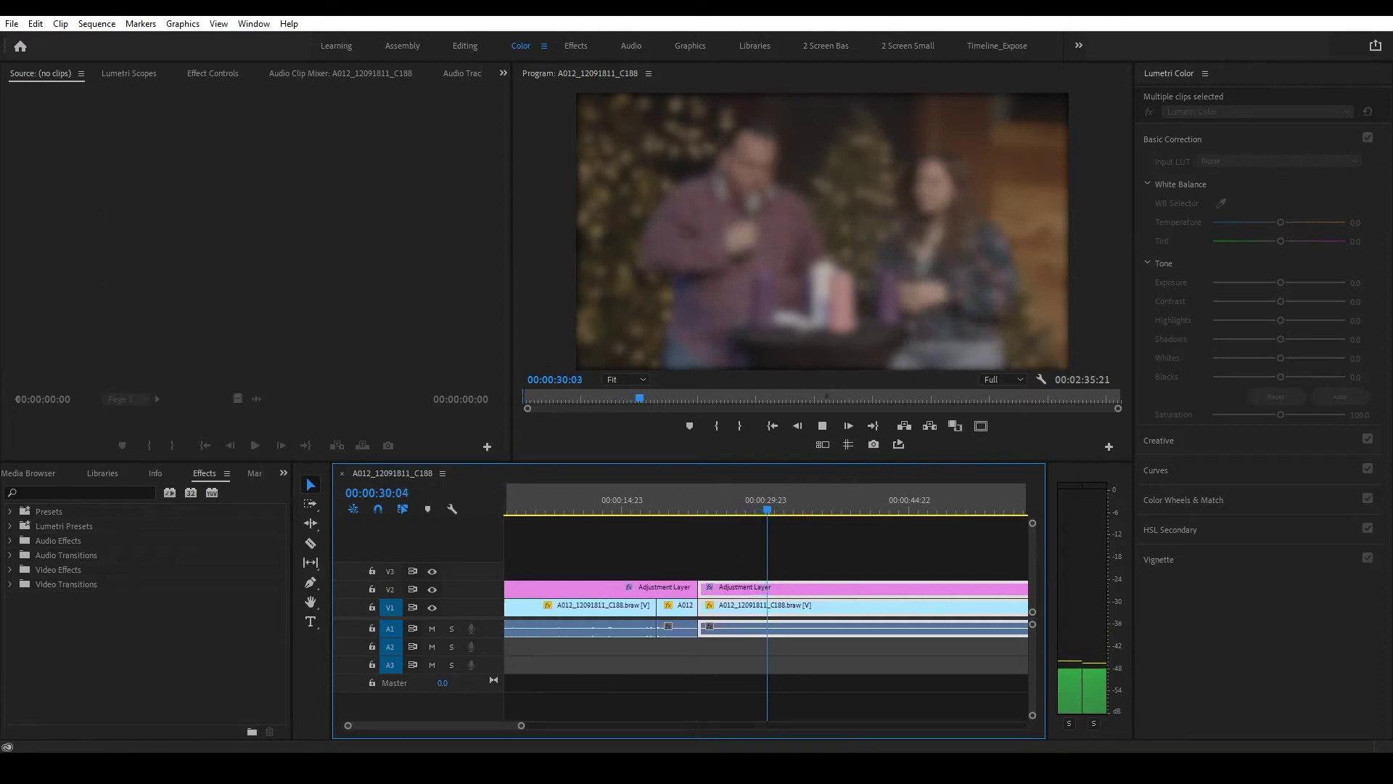
{"action": "key", "text": "Up"}
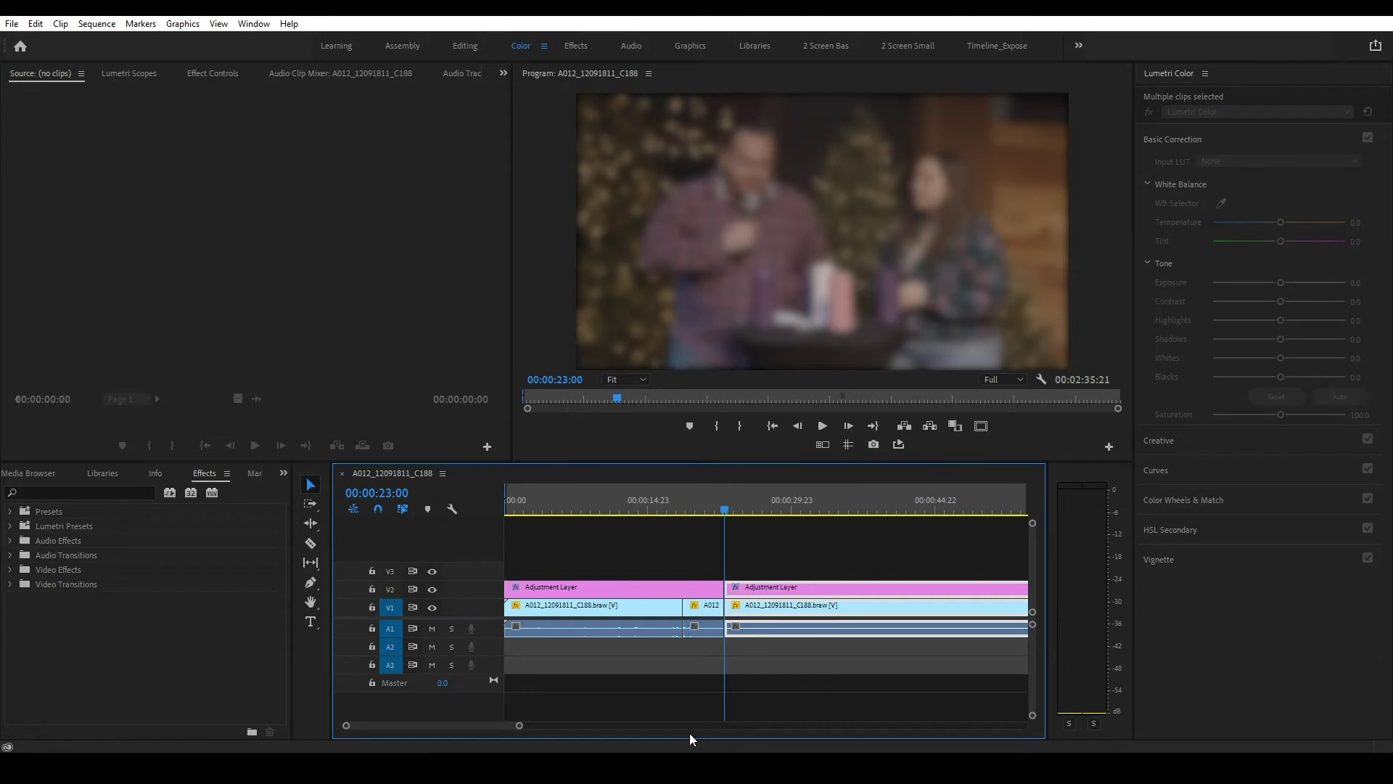
Delete all clip and adjustment layer segments before 00:00:23:00 and close the gap at the sequence start.
{"action": "left_click_drag", "start_coordinate": [524, 729], "coordinate": [618, 729]}
{"action": "left_click", "coordinate": [643, 500]}
{"action": "left_click_drag", "start_coordinate": [522, 564], "coordinate": [587, 653]}
{"action": "key", "text": "Delete"}
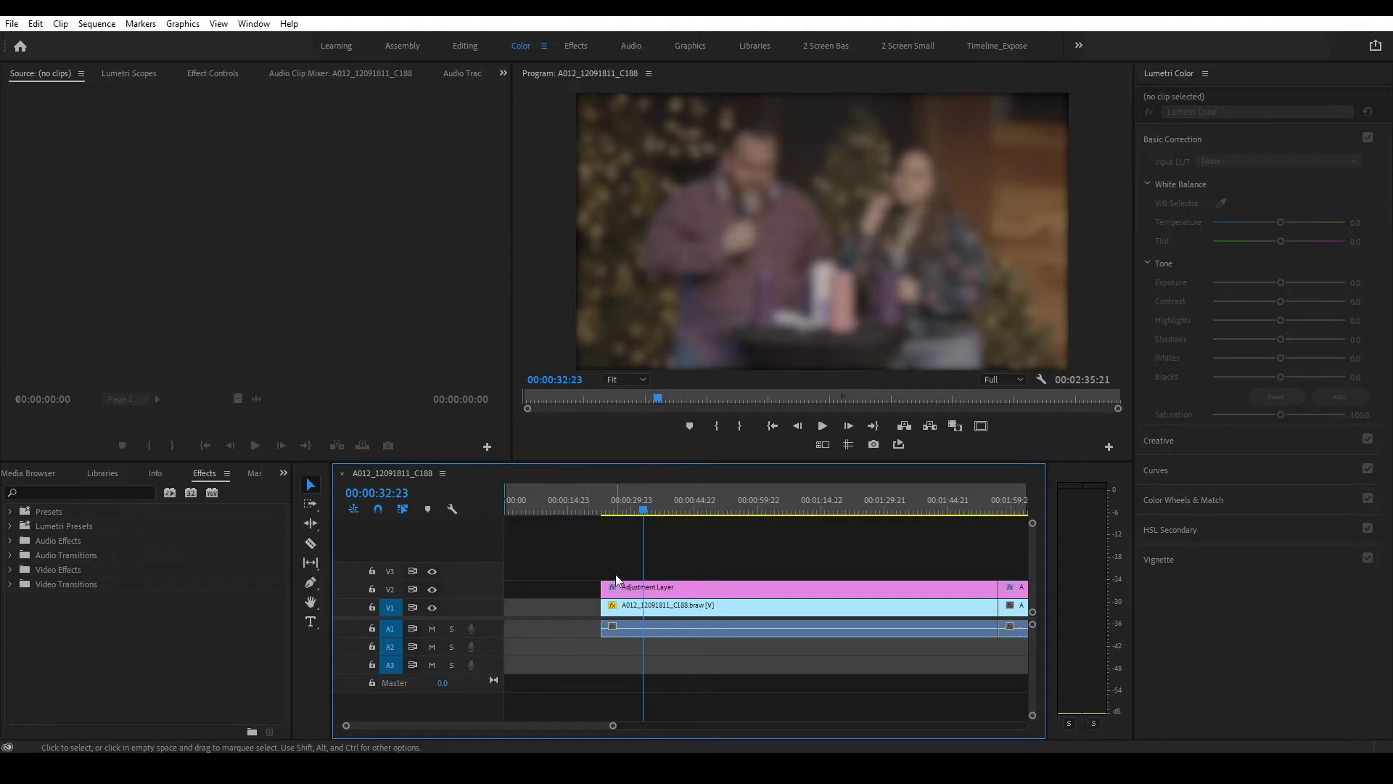
{"action": "left_click", "coordinate": [565, 588]}
{"action": "key", "text": "Delete"}
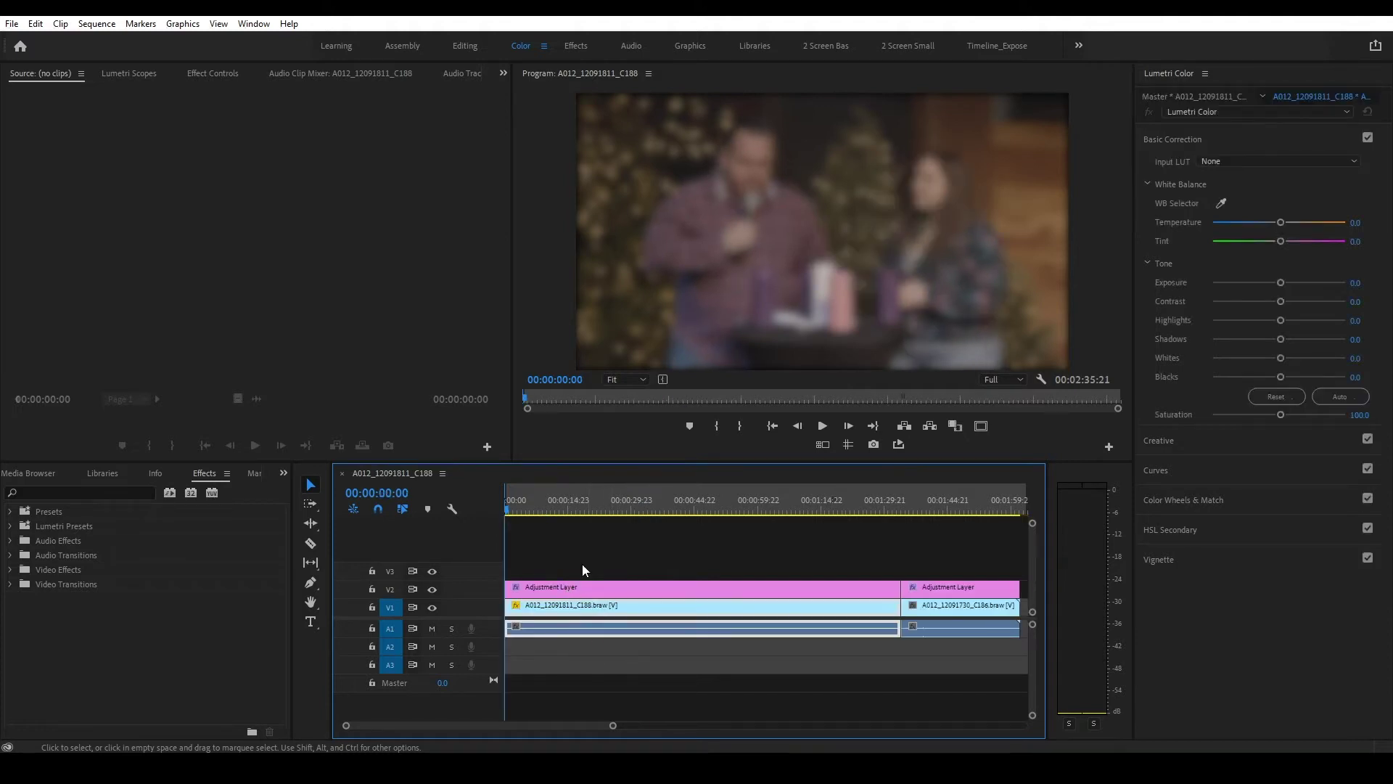
Ripple-trim the opening seconds of the C188 clip and its adjustment layer, then ripple-trim their ends at 00:01:16:18.
{"action": "key", "text": "space"}
{"action": "left_click_drag", "start_coordinate": [615, 549], "coordinate": [551, 653]}
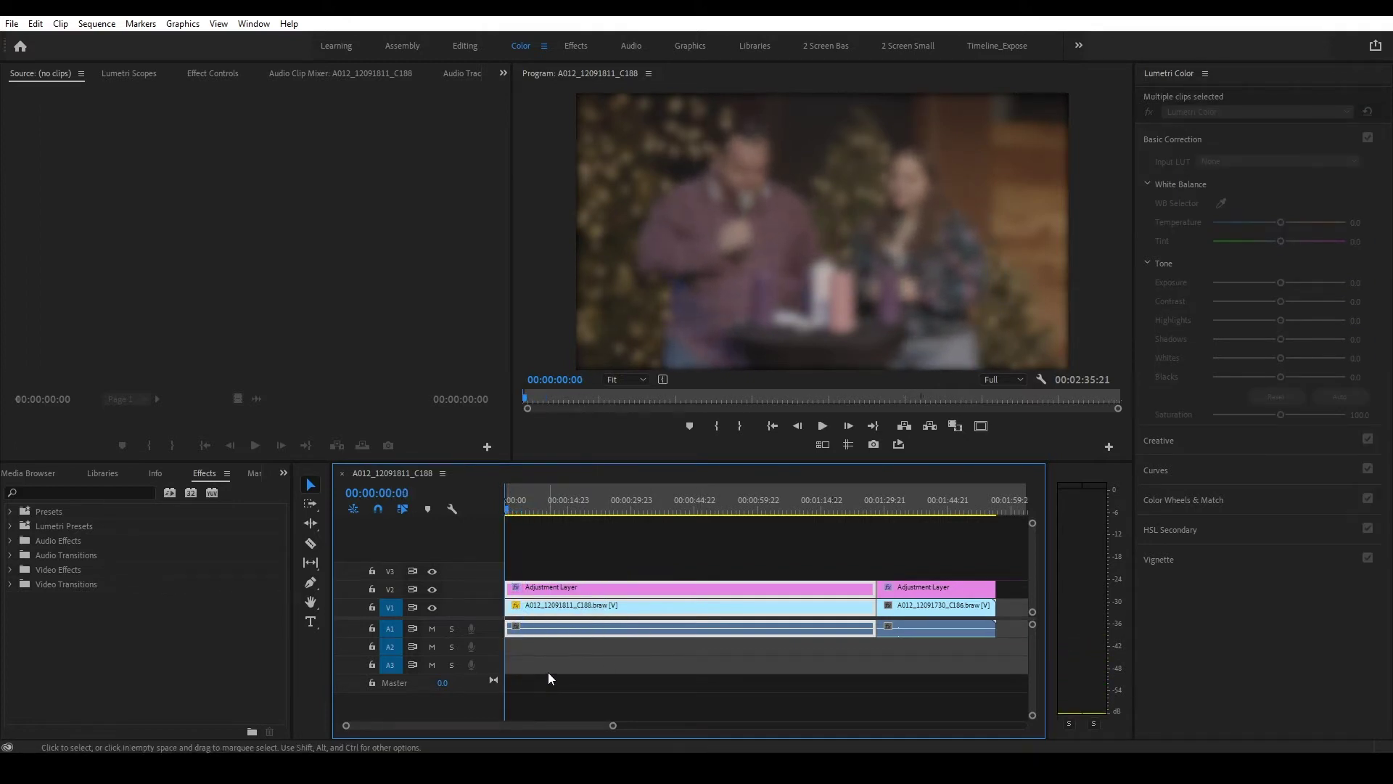
{"action": "left_click", "coordinate": [820, 503]}
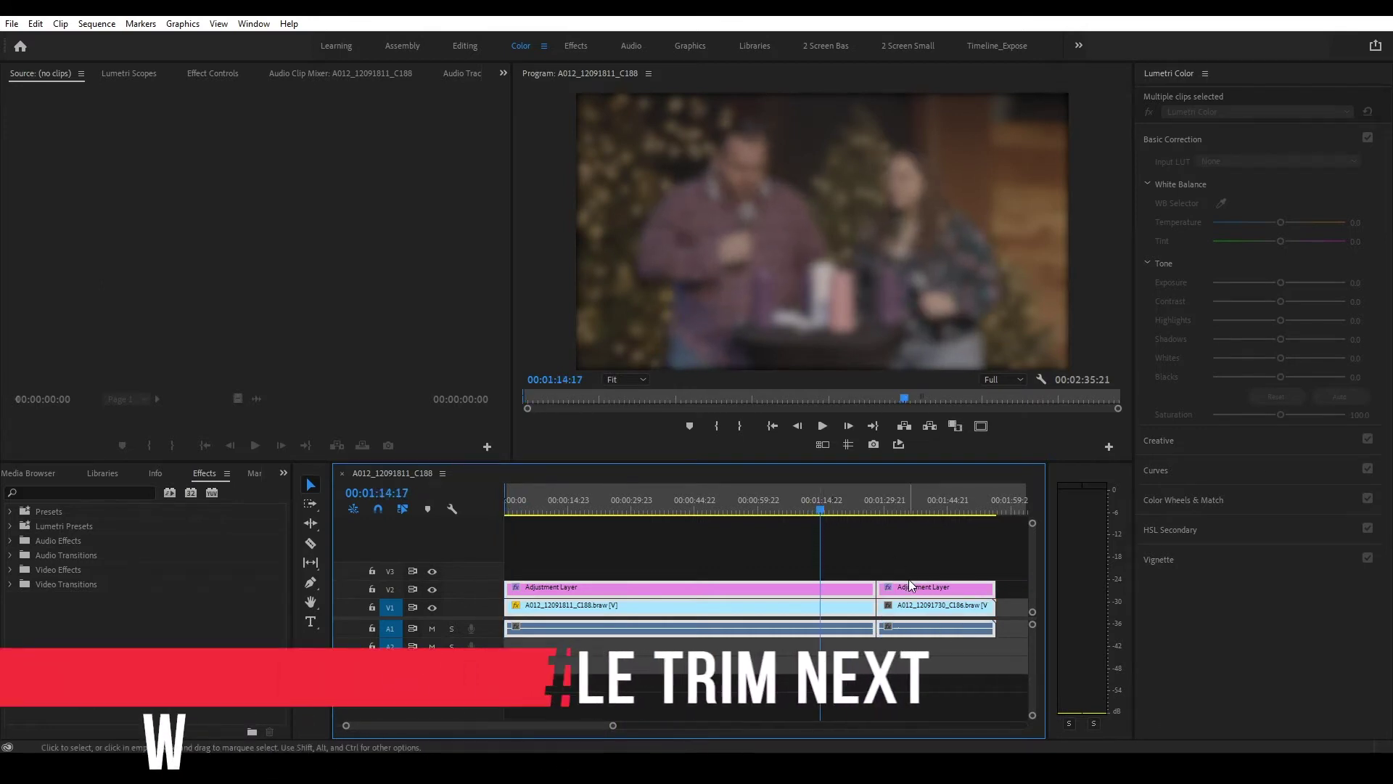
{"action": "left_click", "coordinate": [816, 510]}
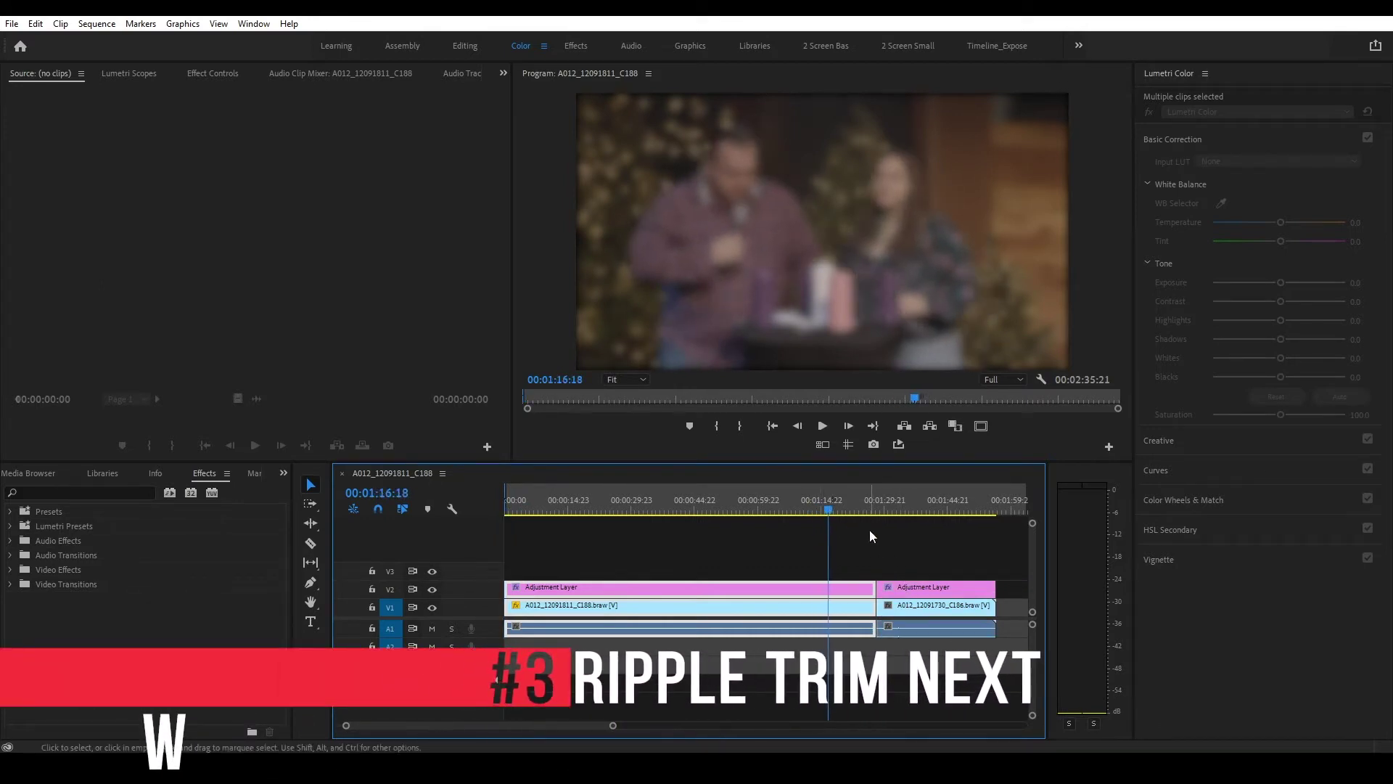
{"action": "key", "text": "w"}
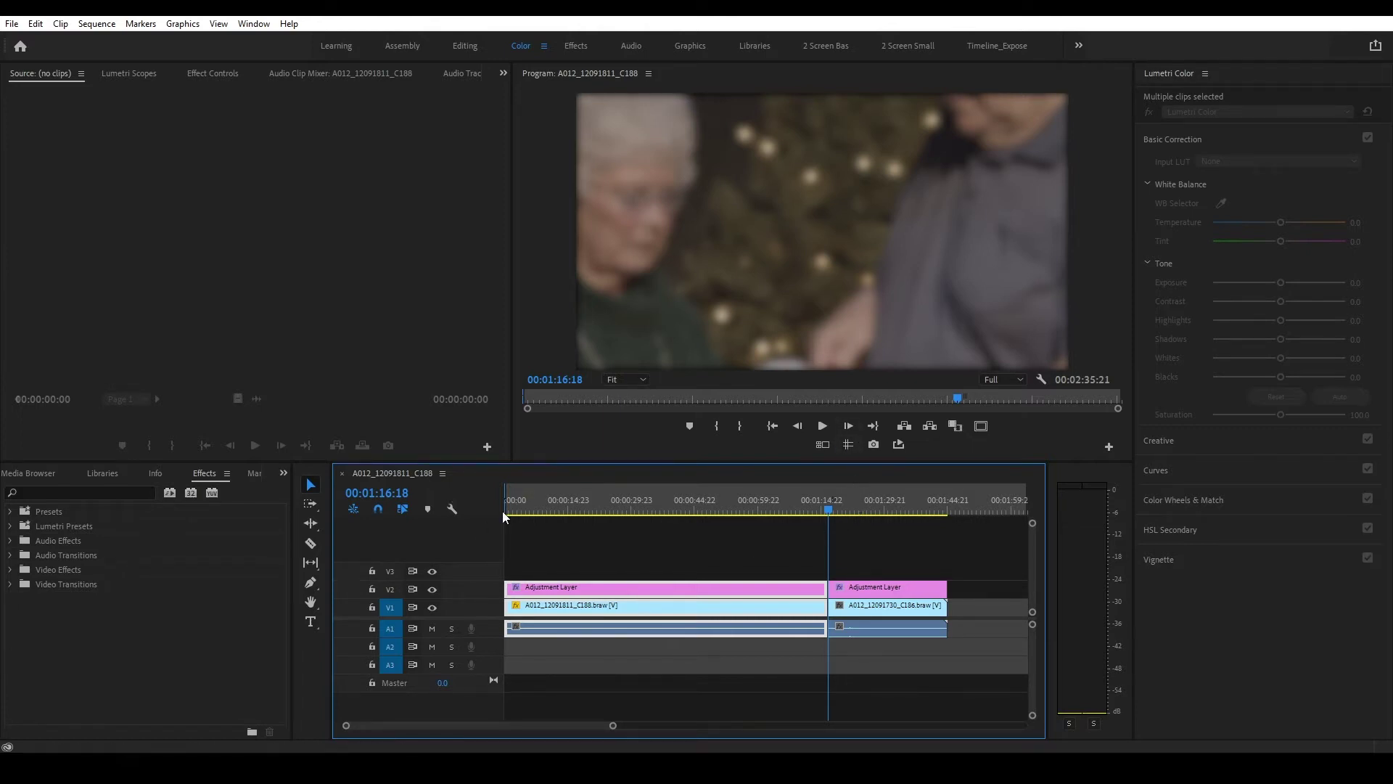
Play back the opening seconds of the trimmed sequence from its start, pausing and resuming playback.
{"action": "key", "text": "Home"}
{"action": "key", "text": "space"}
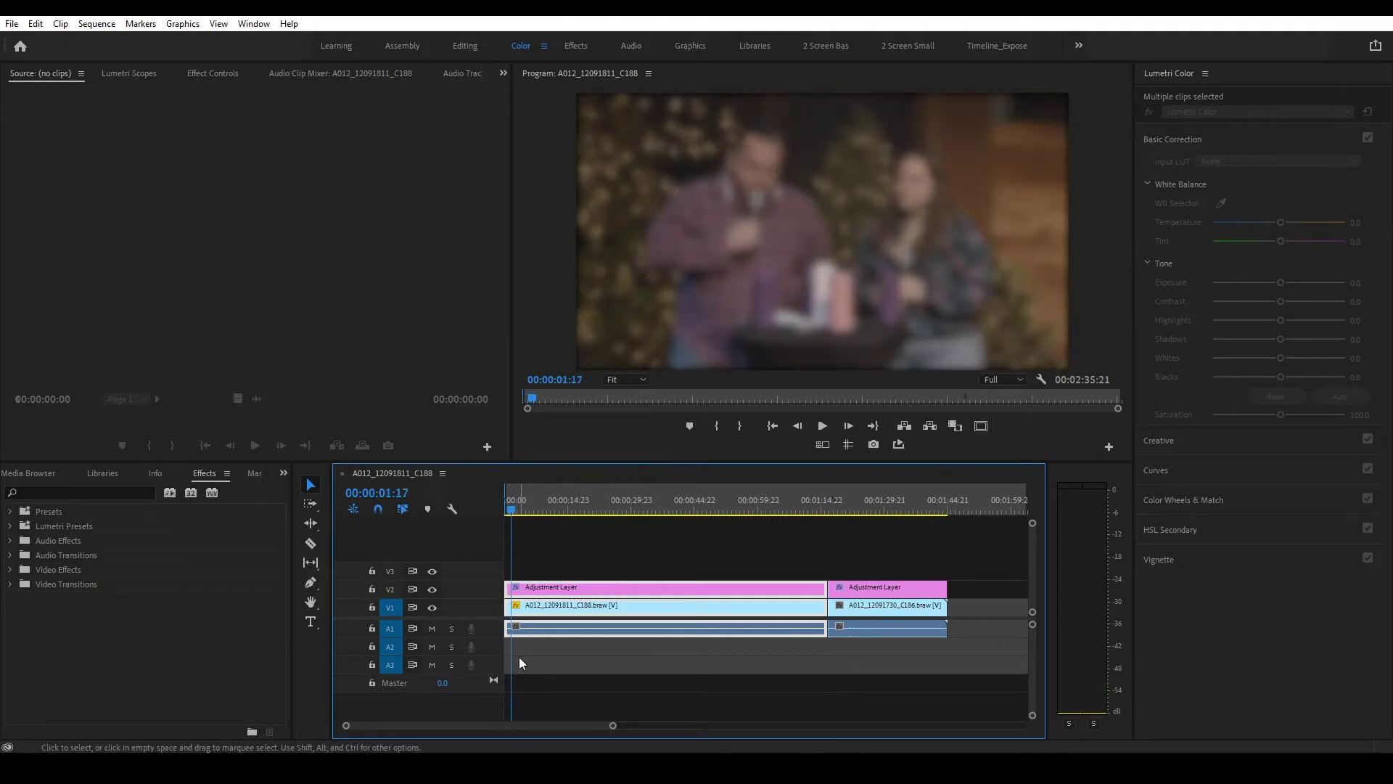
{"action": "key", "text": "space"}
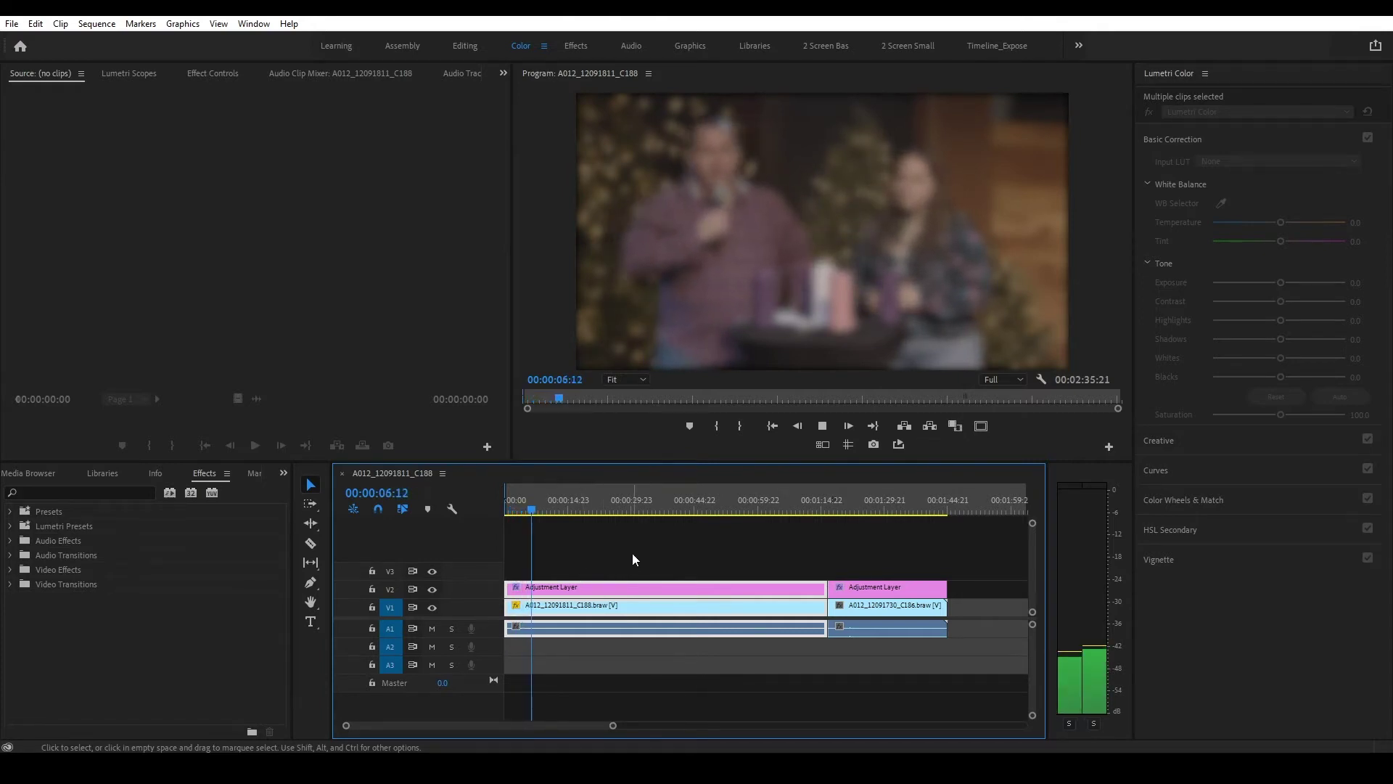
{"action": "key", "text": "space"}
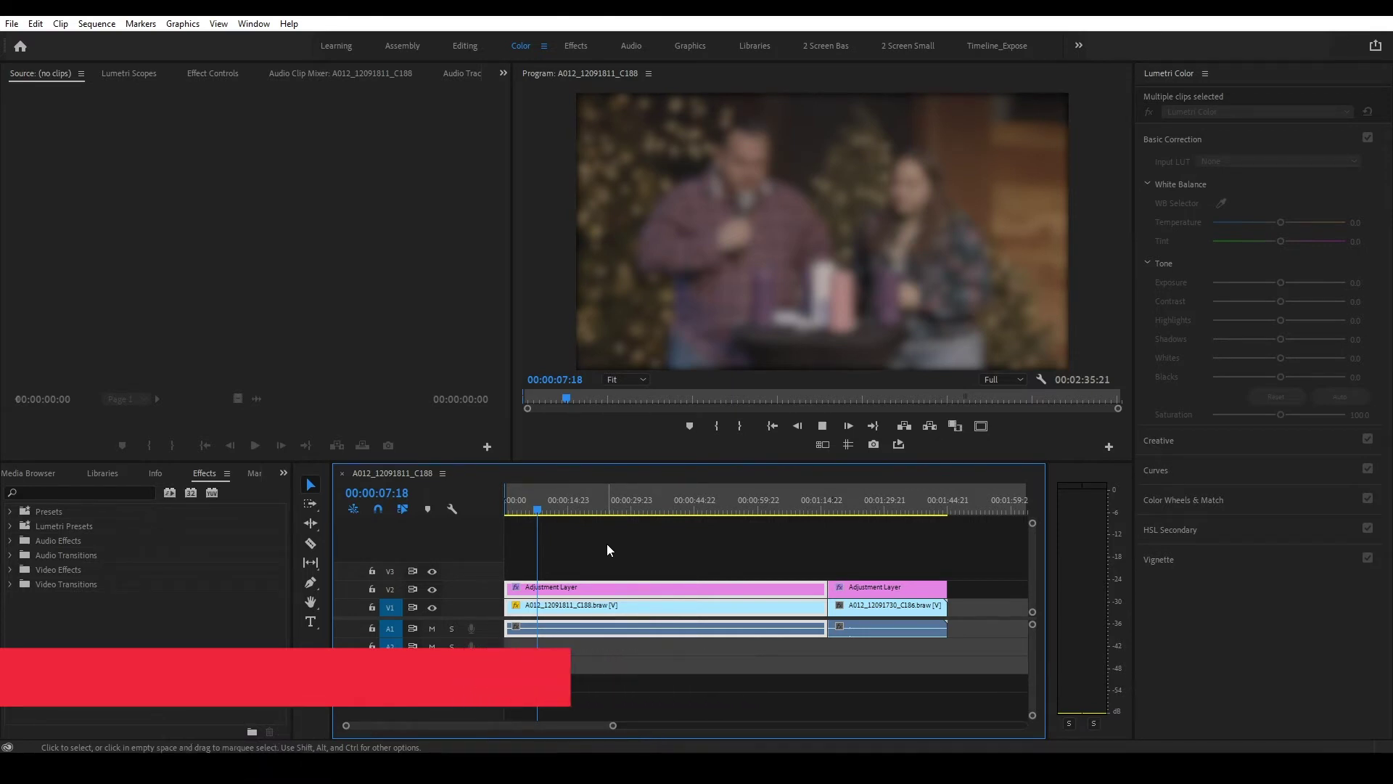
Shuttle through the sequence forward, in reverse to the start, and forward again at increased speed, stopping between directions.
{"action": "key", "text": "l"}
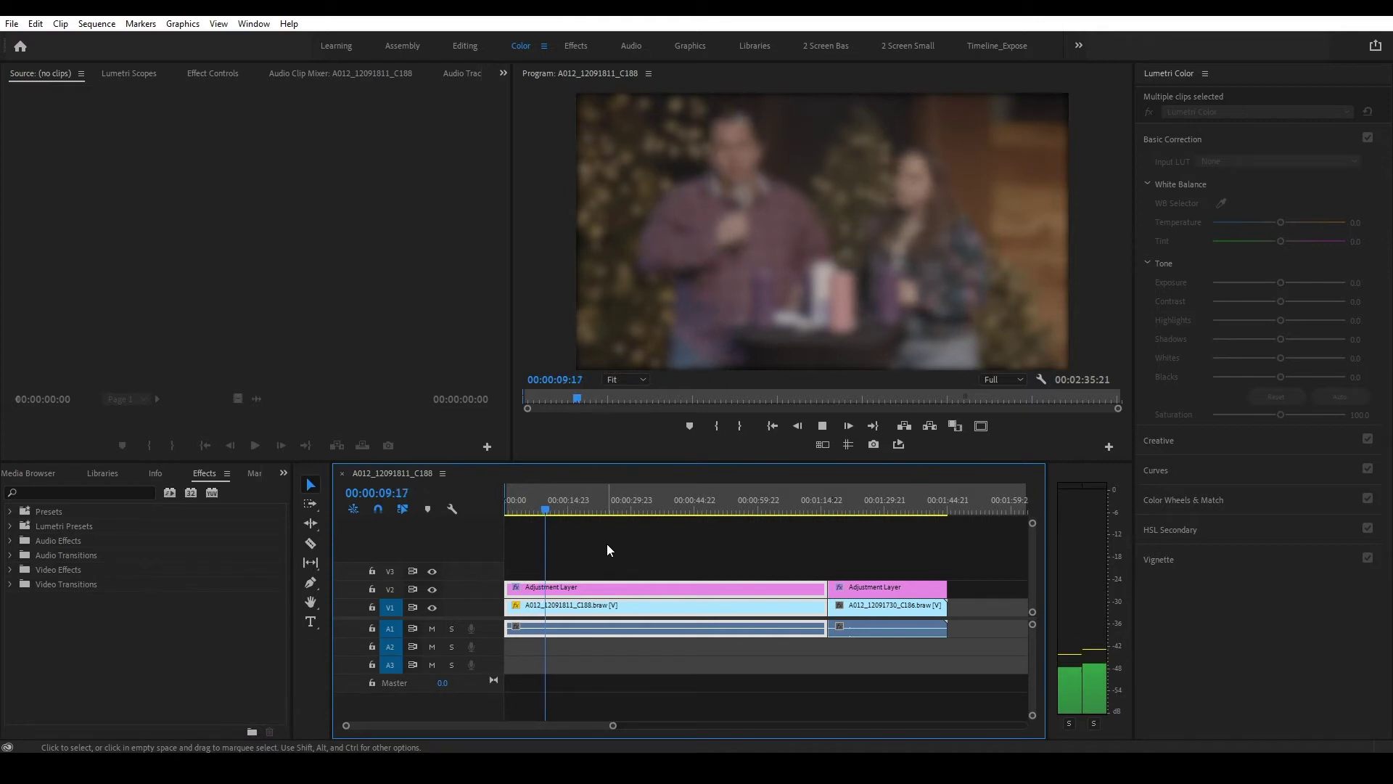
{"action": "key", "text": "k"}
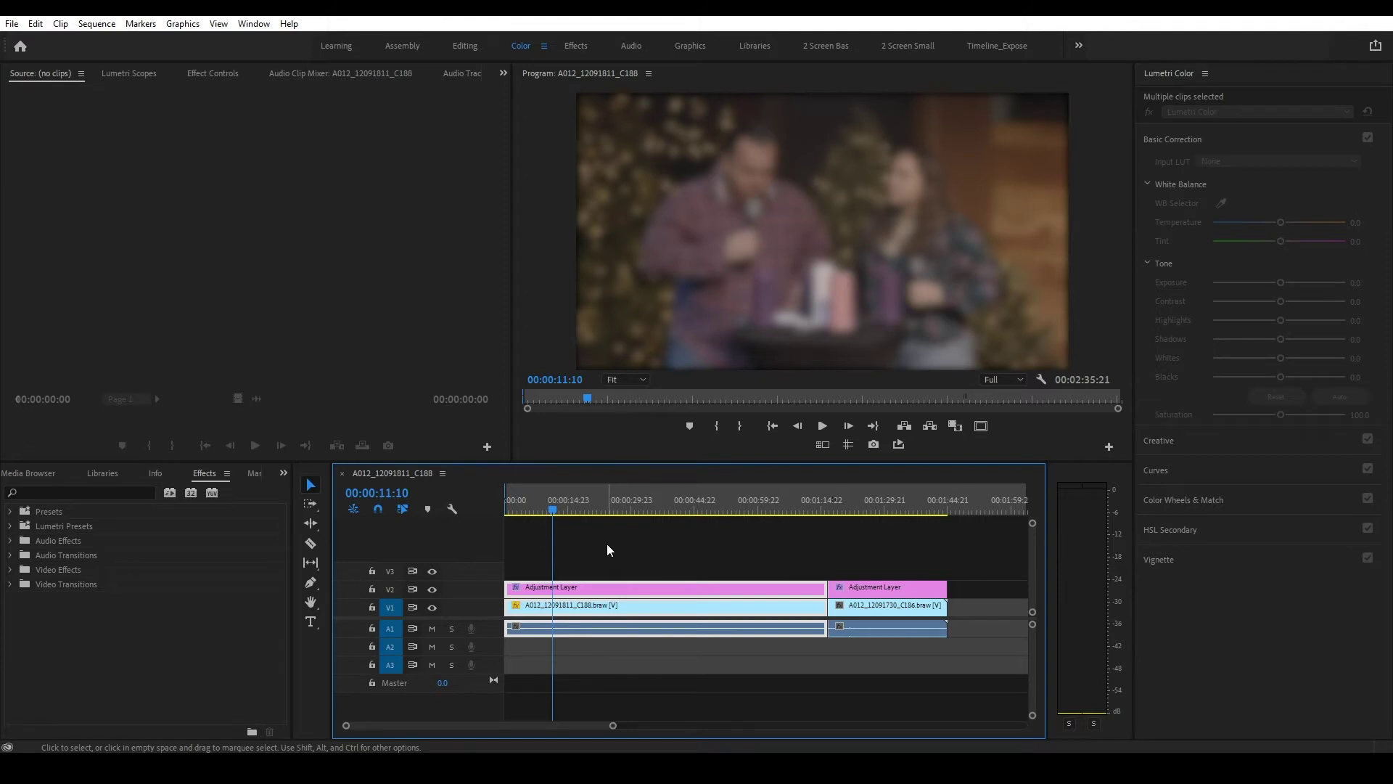
{"action": "key", "text": "j"}
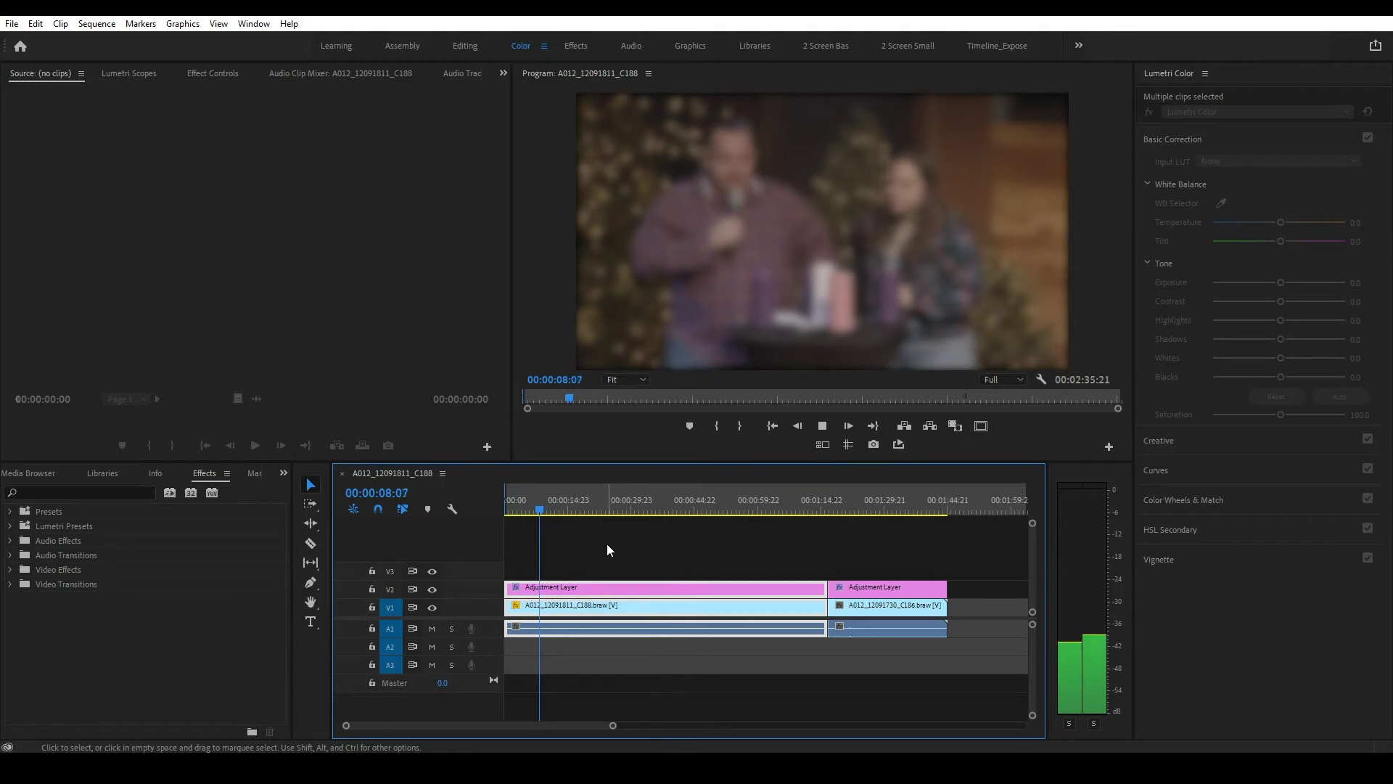
{"action": "key", "text": "k"}
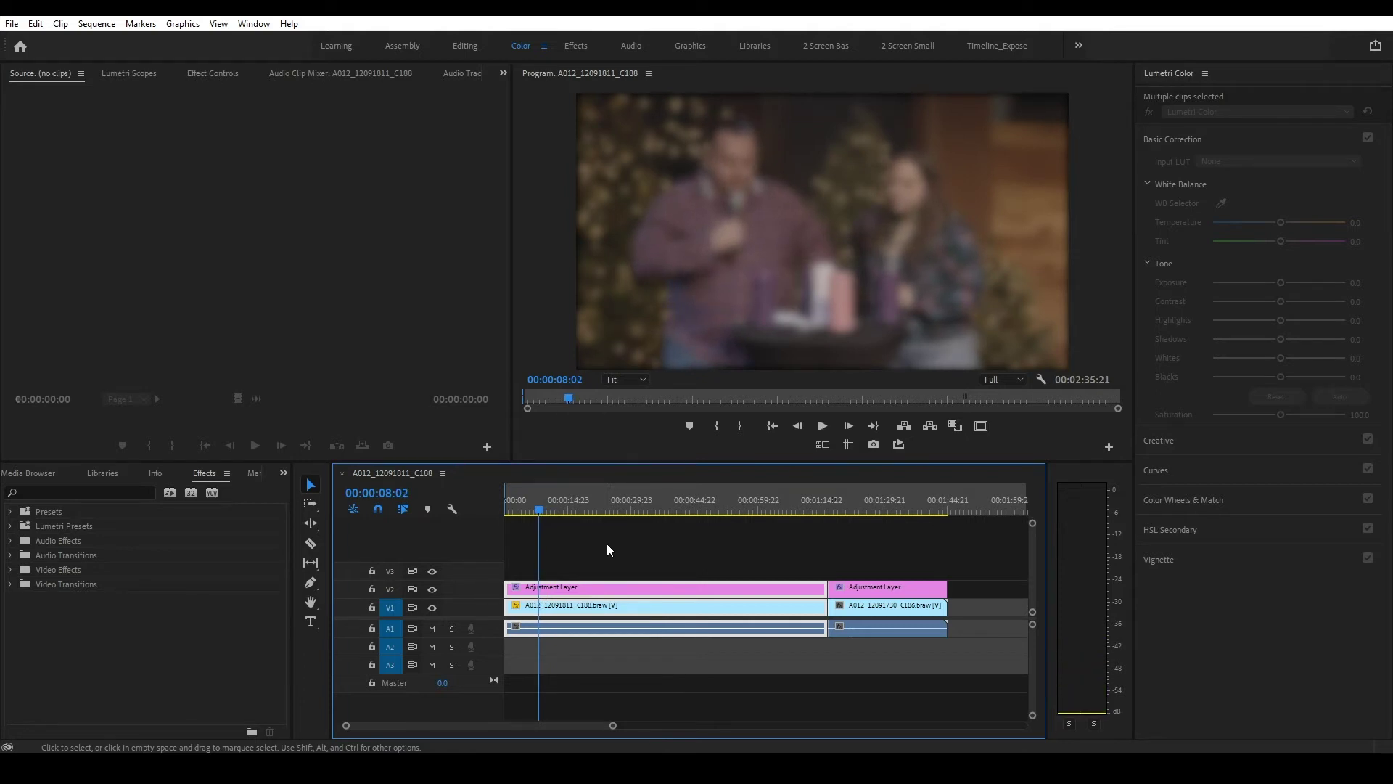
{"action": "key", "text": "j"}
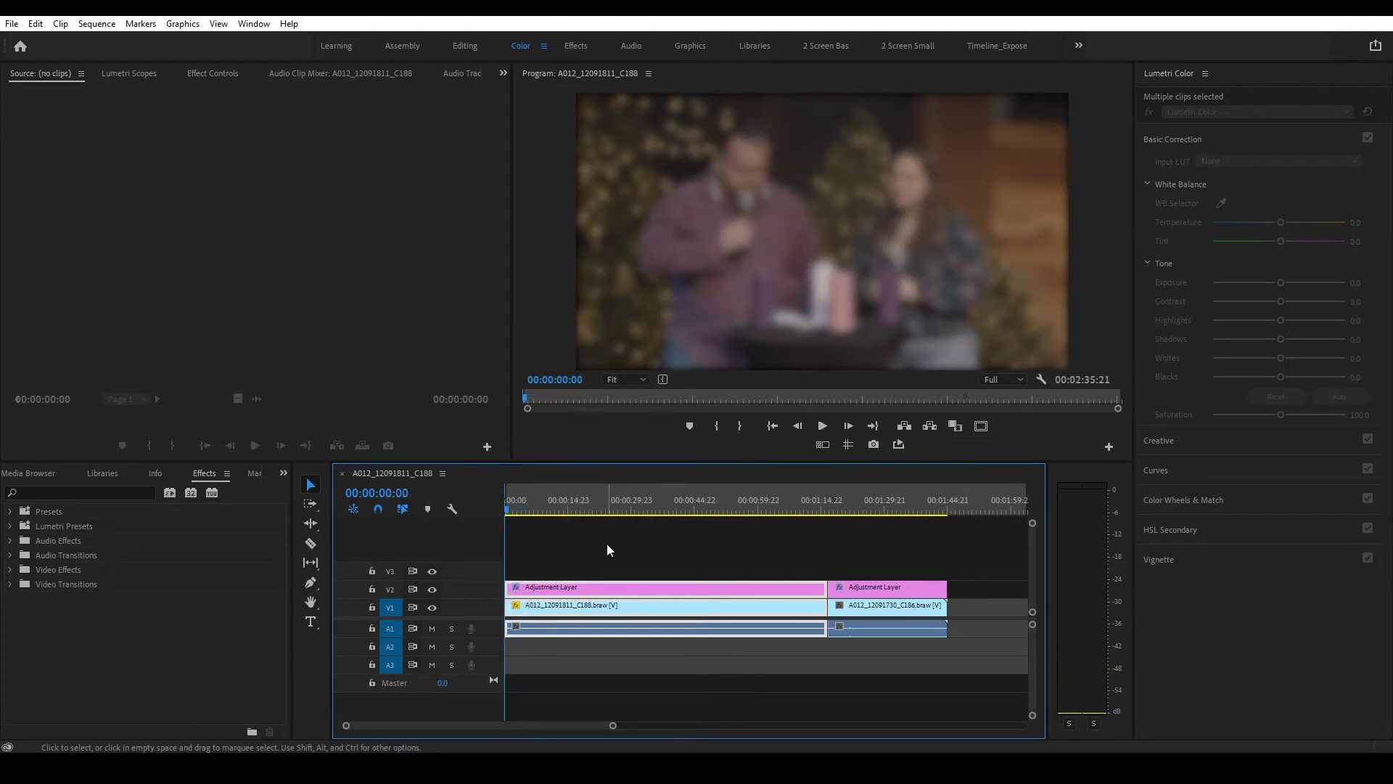
{"action": "key", "text": "l"}
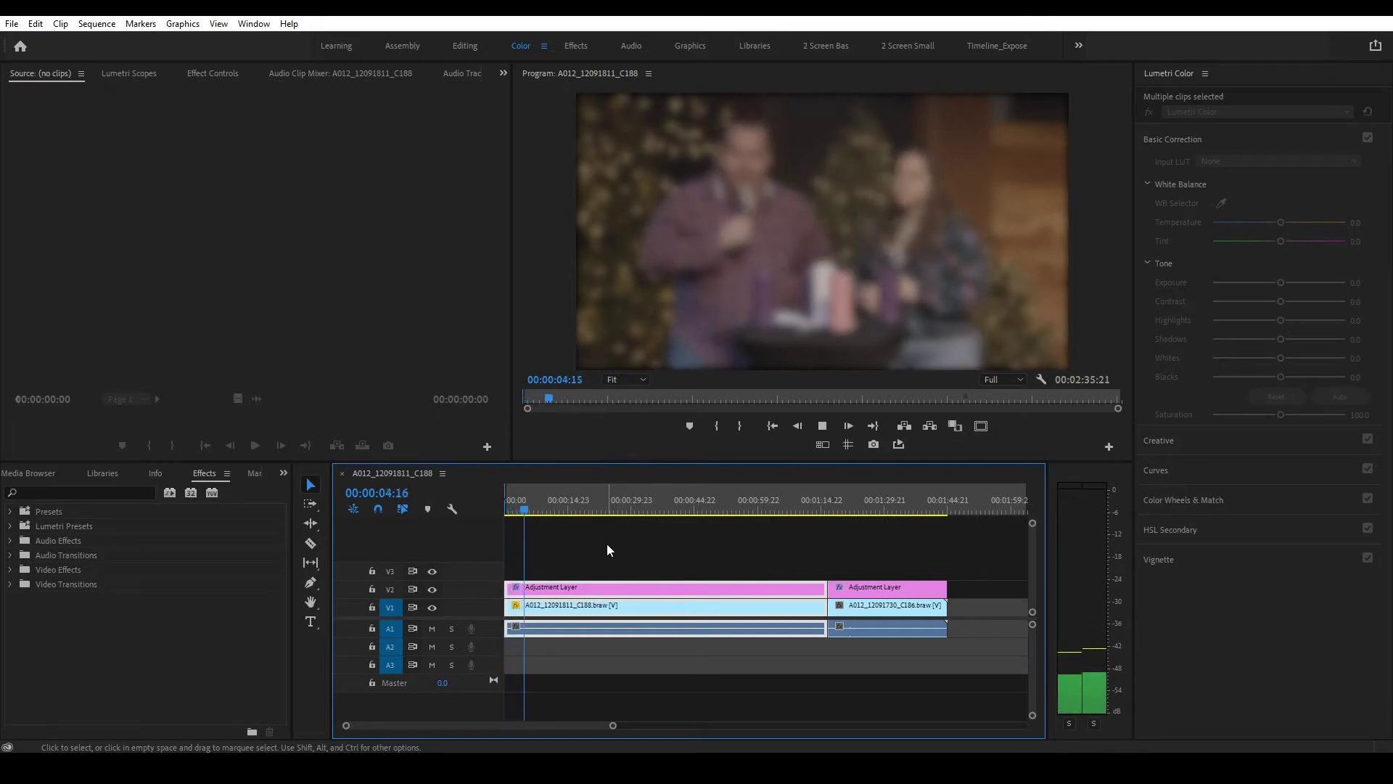
{"action": "key", "text": "l"}
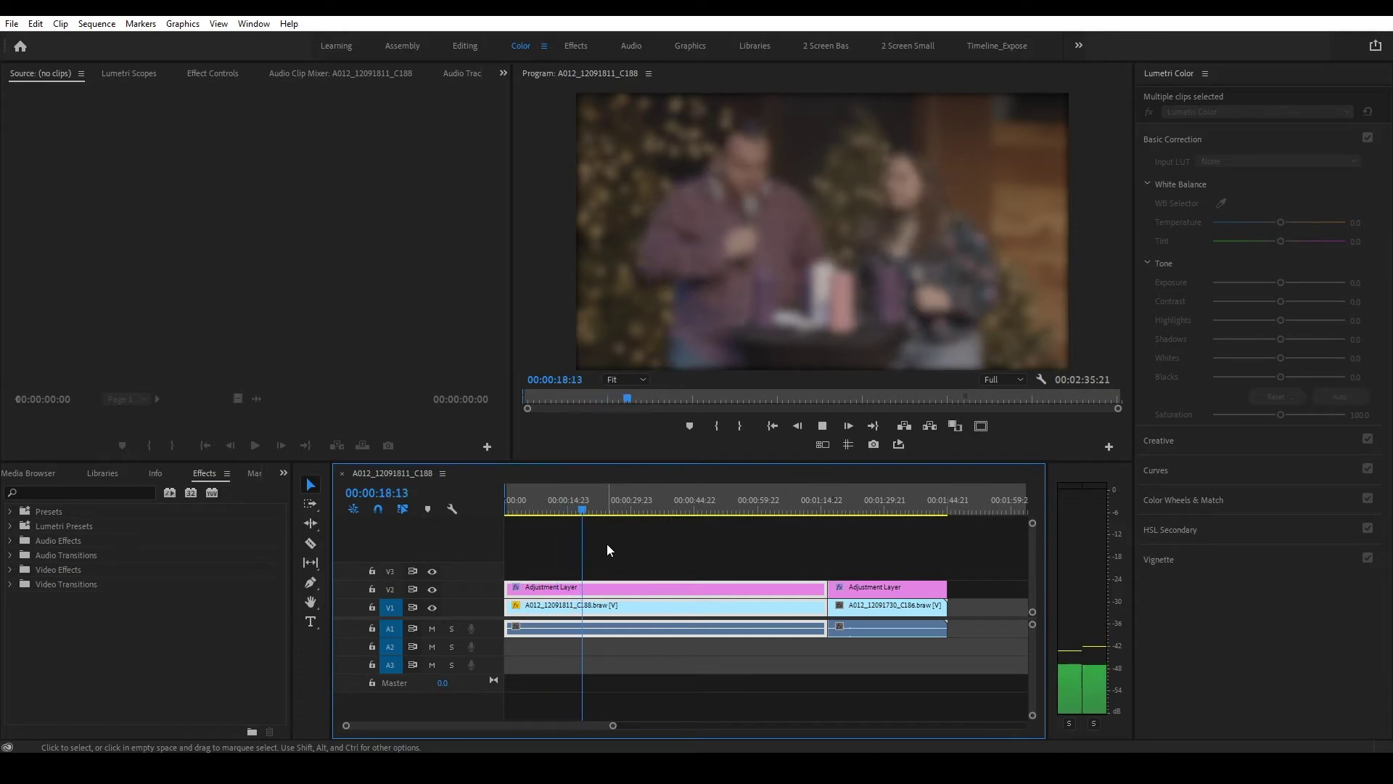
{"action": "key", "text": "k"}
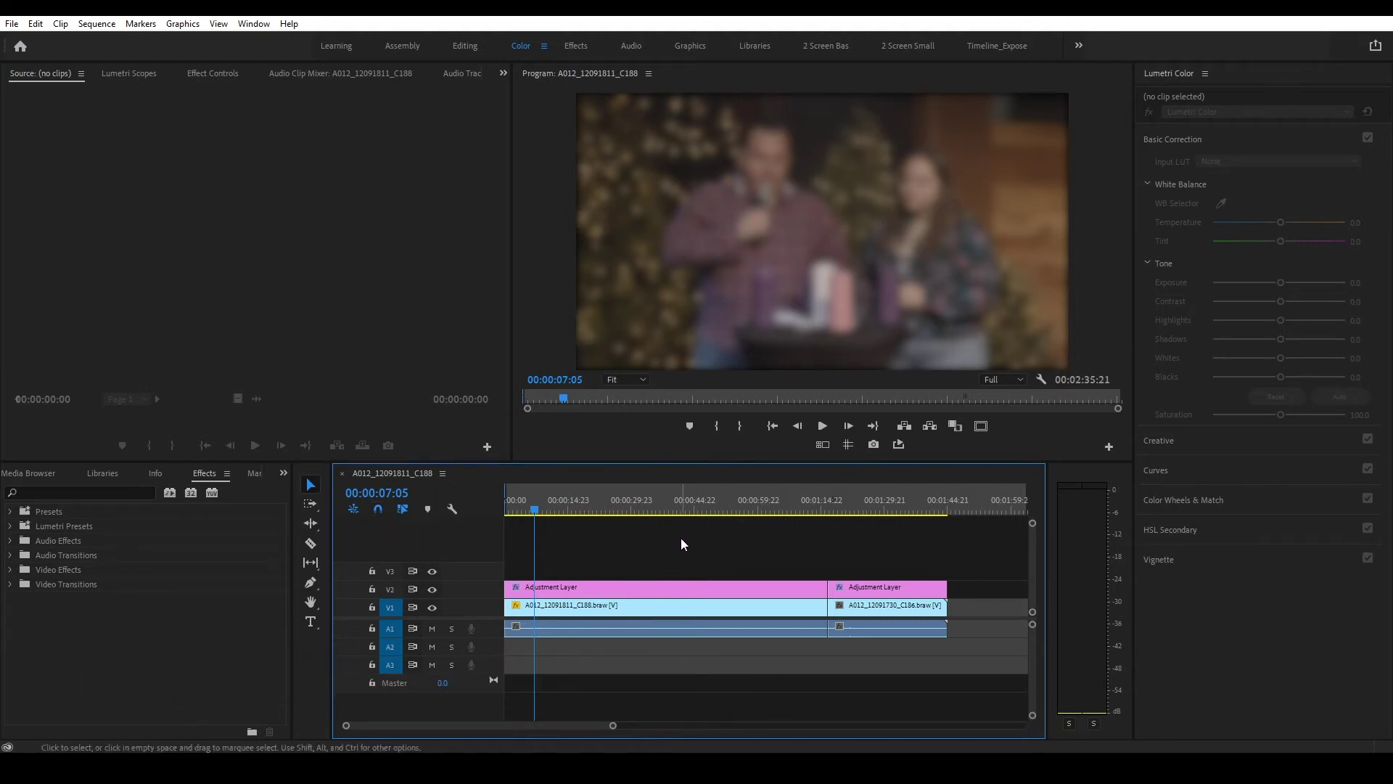
Add a sequence marker at 00:00:07:01.
{"action": "left_click", "coordinate": [534, 508]}
{"action": "key", "text": "m"}
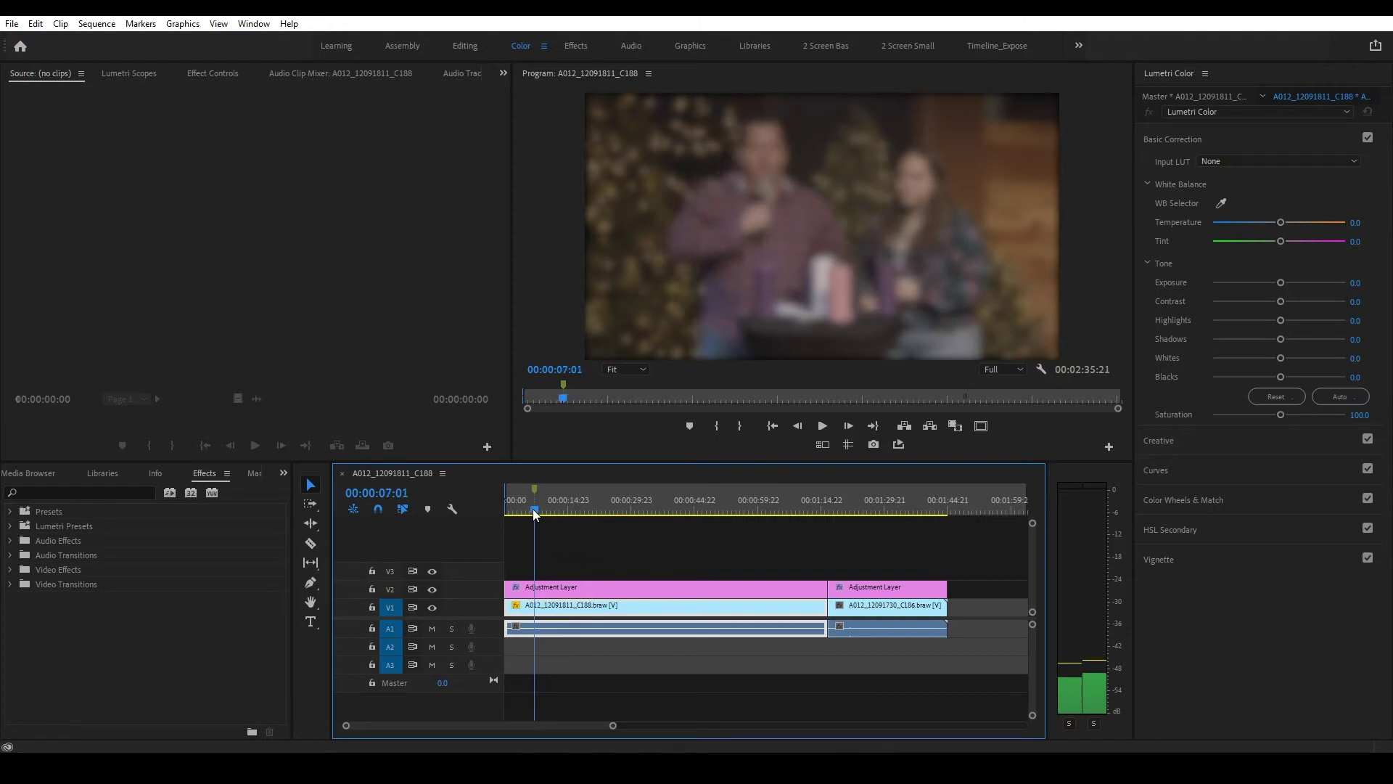
Use the Rolling Edit tool to roll the cut between the C188 and C186 clips earlier, then later past the adjustment layers' cut.
{"action": "left_click_drag", "start_coordinate": [535, 511], "coordinate": [814, 510]}
{"action": "key", "text": "n"}
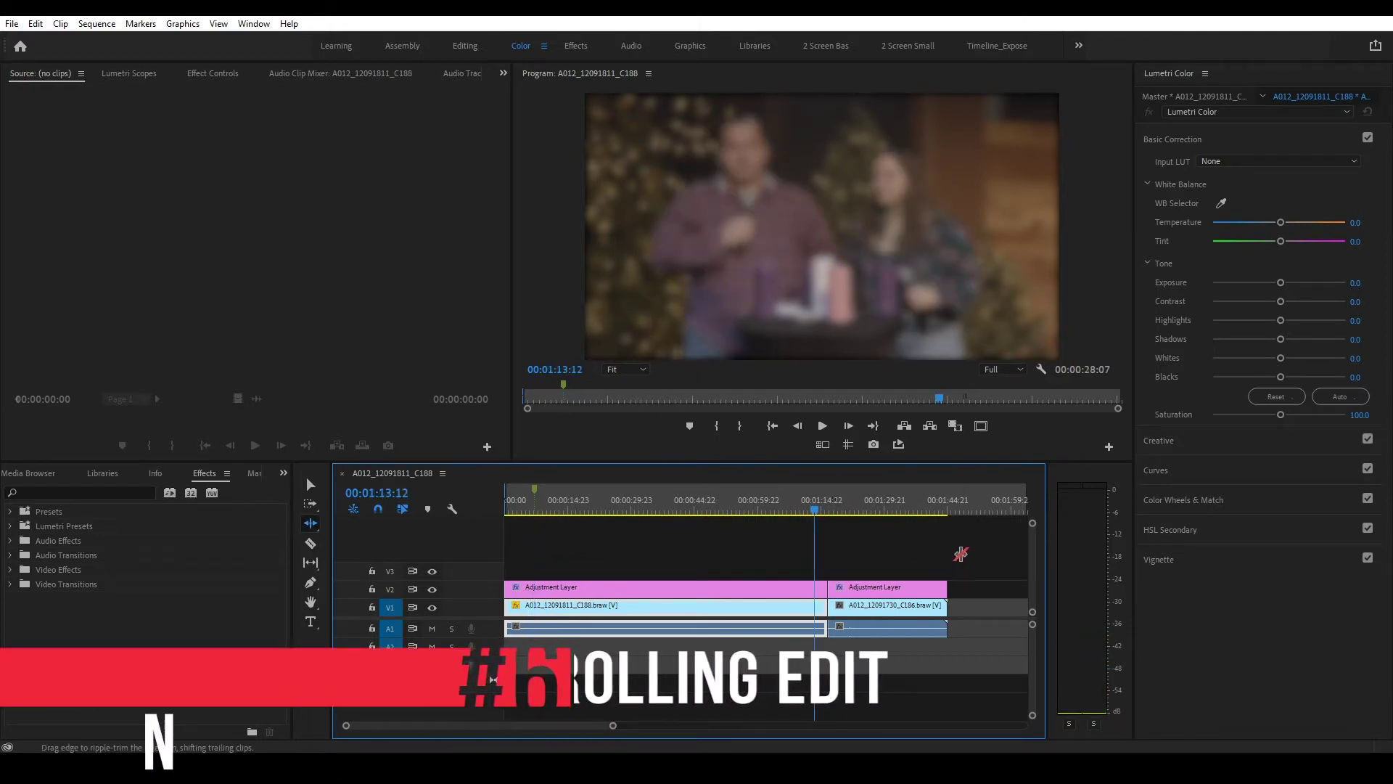
{"action": "key", "text": "n"}
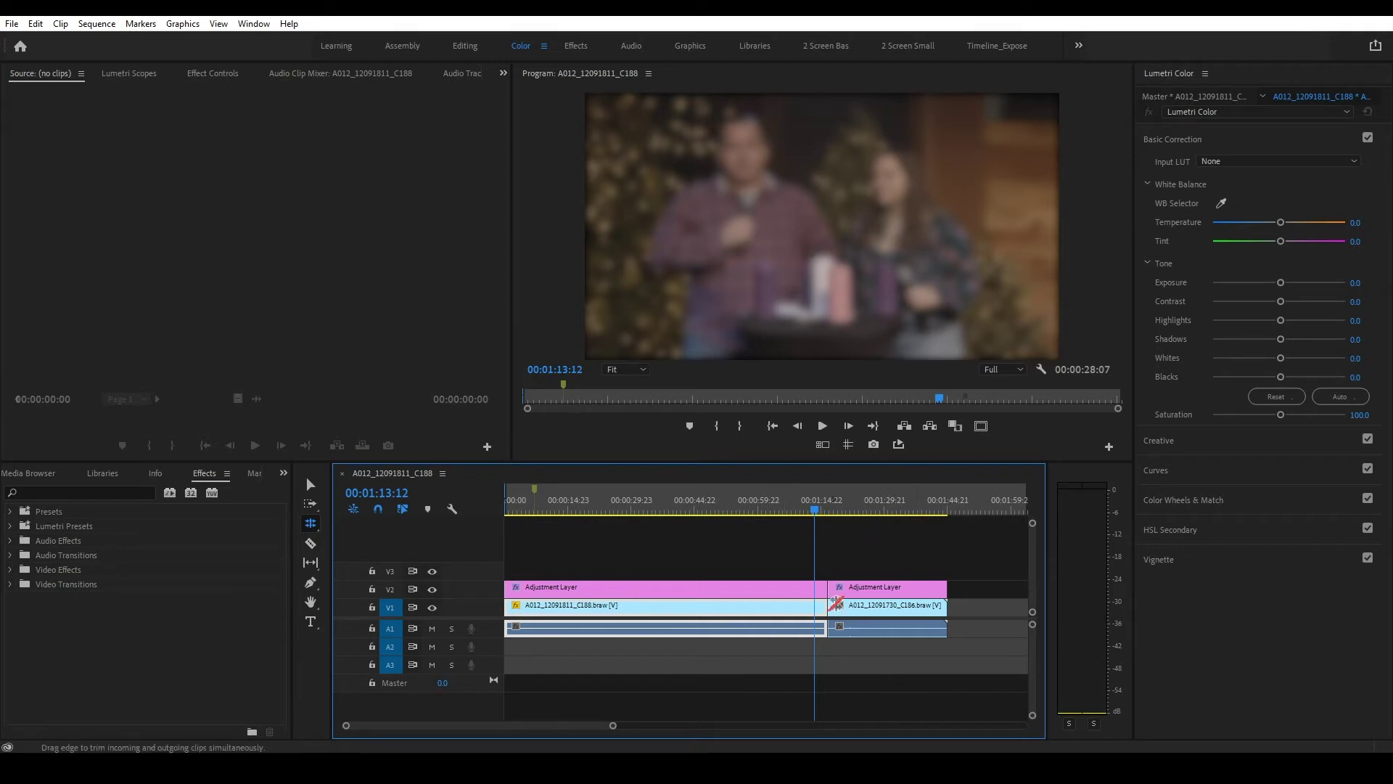
{"action": "left_click_drag", "start_coordinate": [835, 606], "coordinate": [783, 612]}
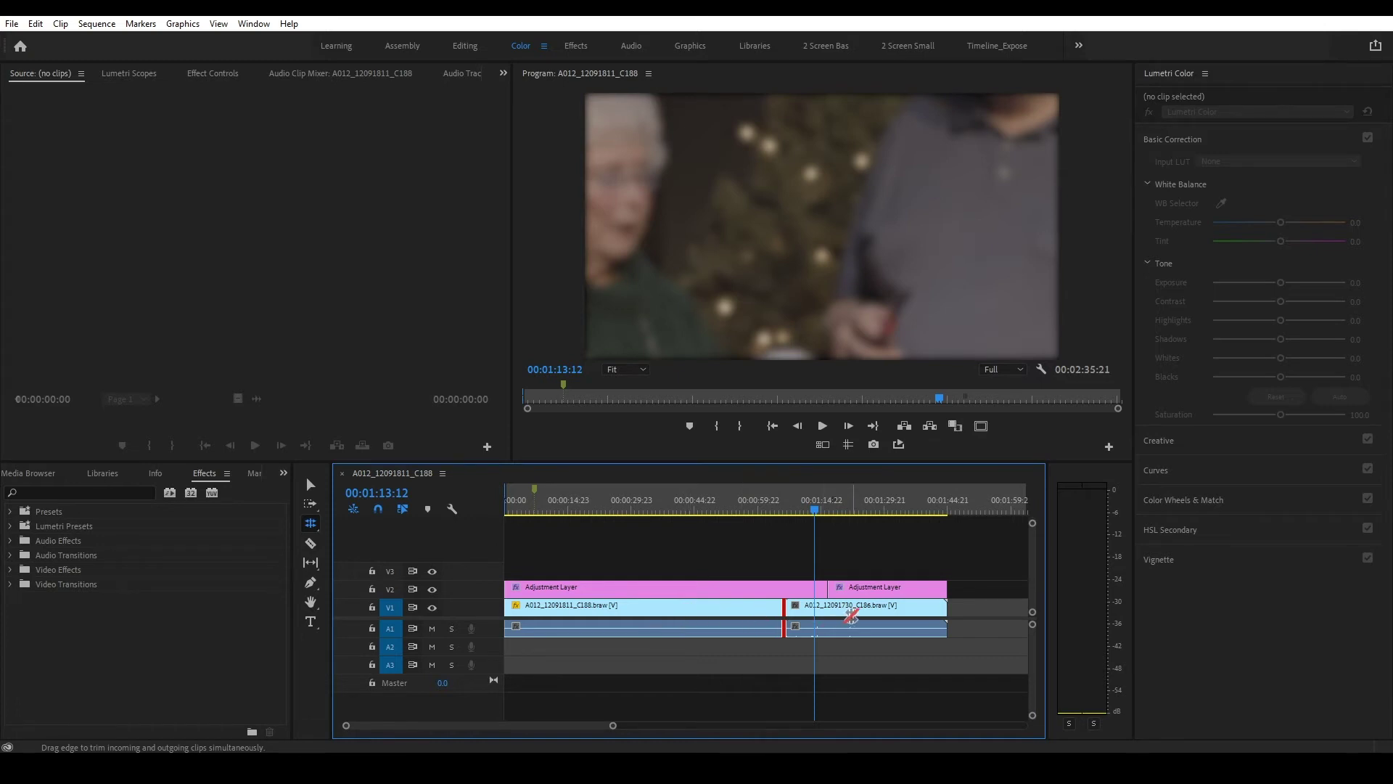
{"action": "left_click_drag", "start_coordinate": [788, 613], "coordinate": [856, 613]}
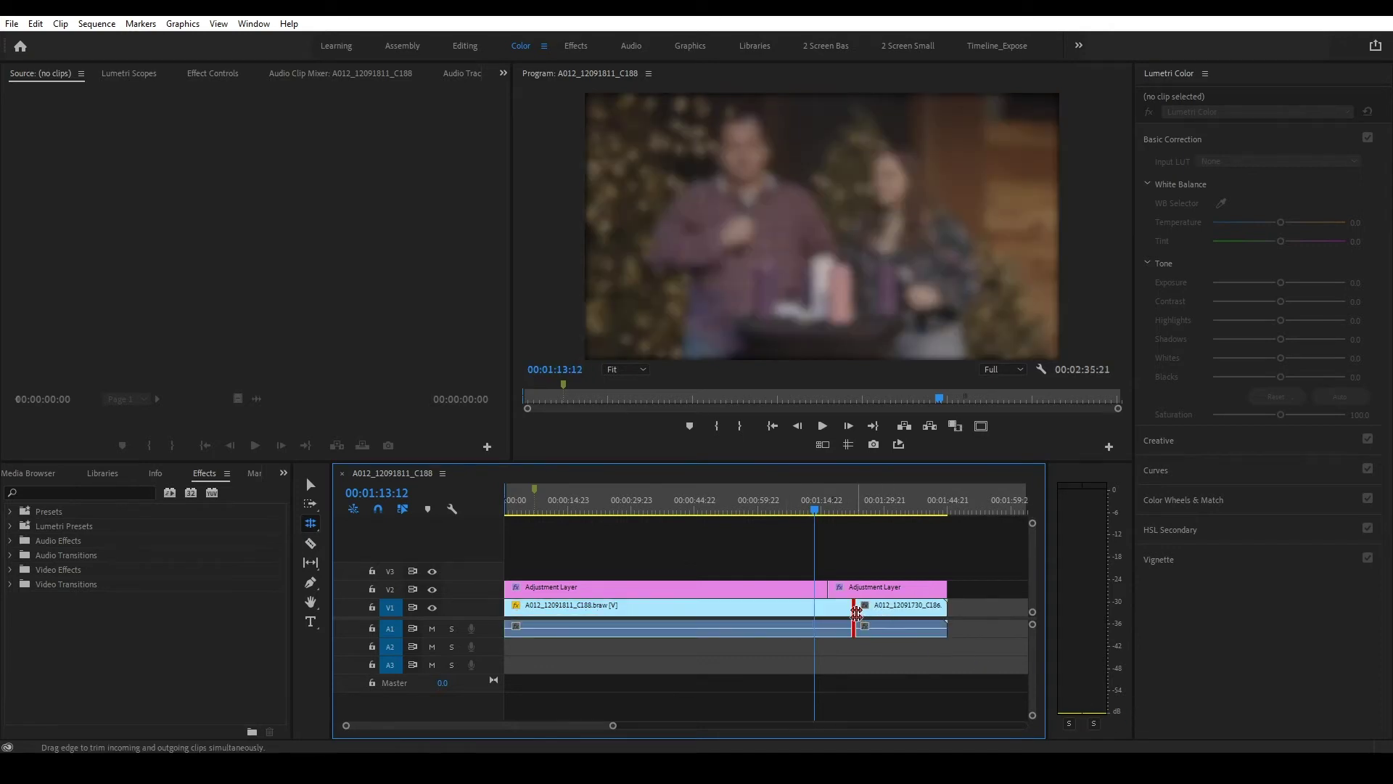
Undo the last roll and roll the C188/C186 cut to line up with the cut between the adjustment layers.
{"action": "key", "text": "ctrl+z"}
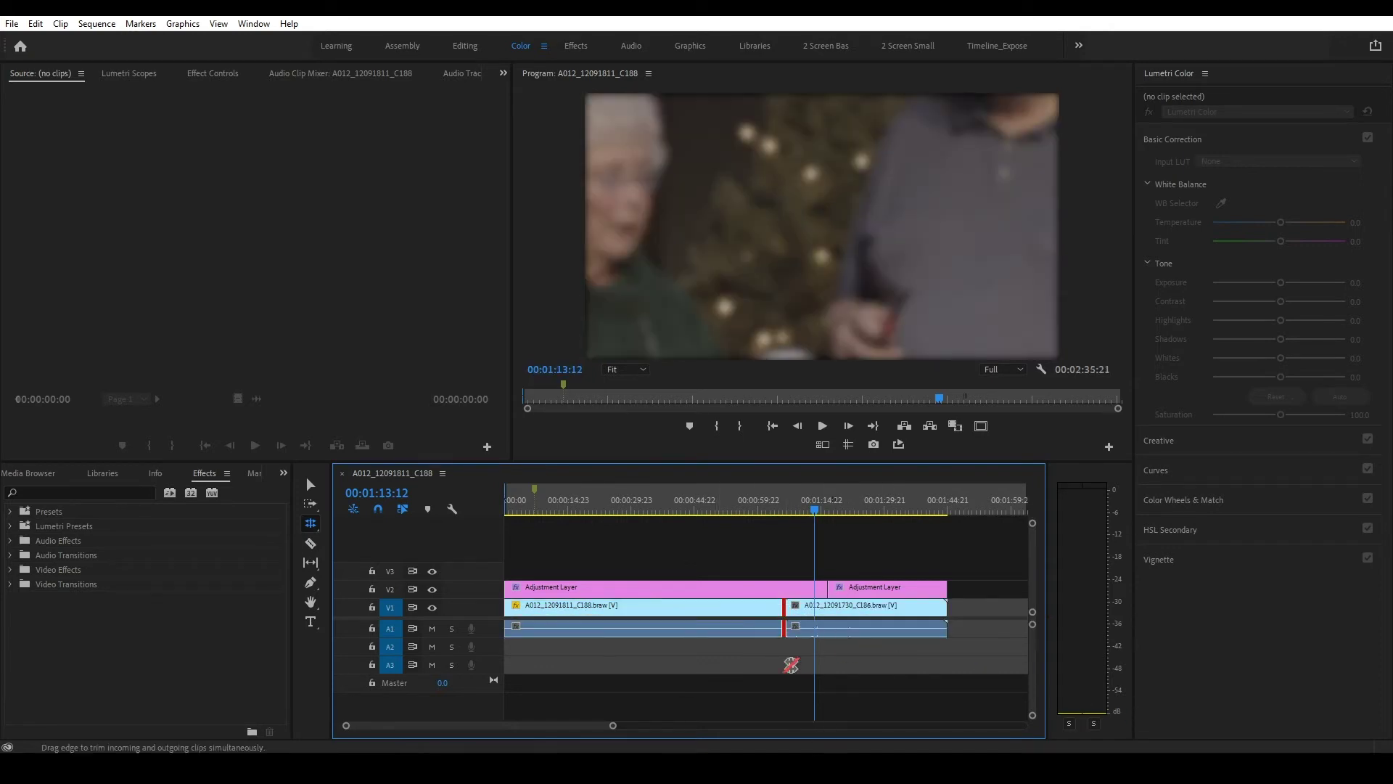
{"action": "left_click_drag", "start_coordinate": [785, 609], "coordinate": [831, 625]}
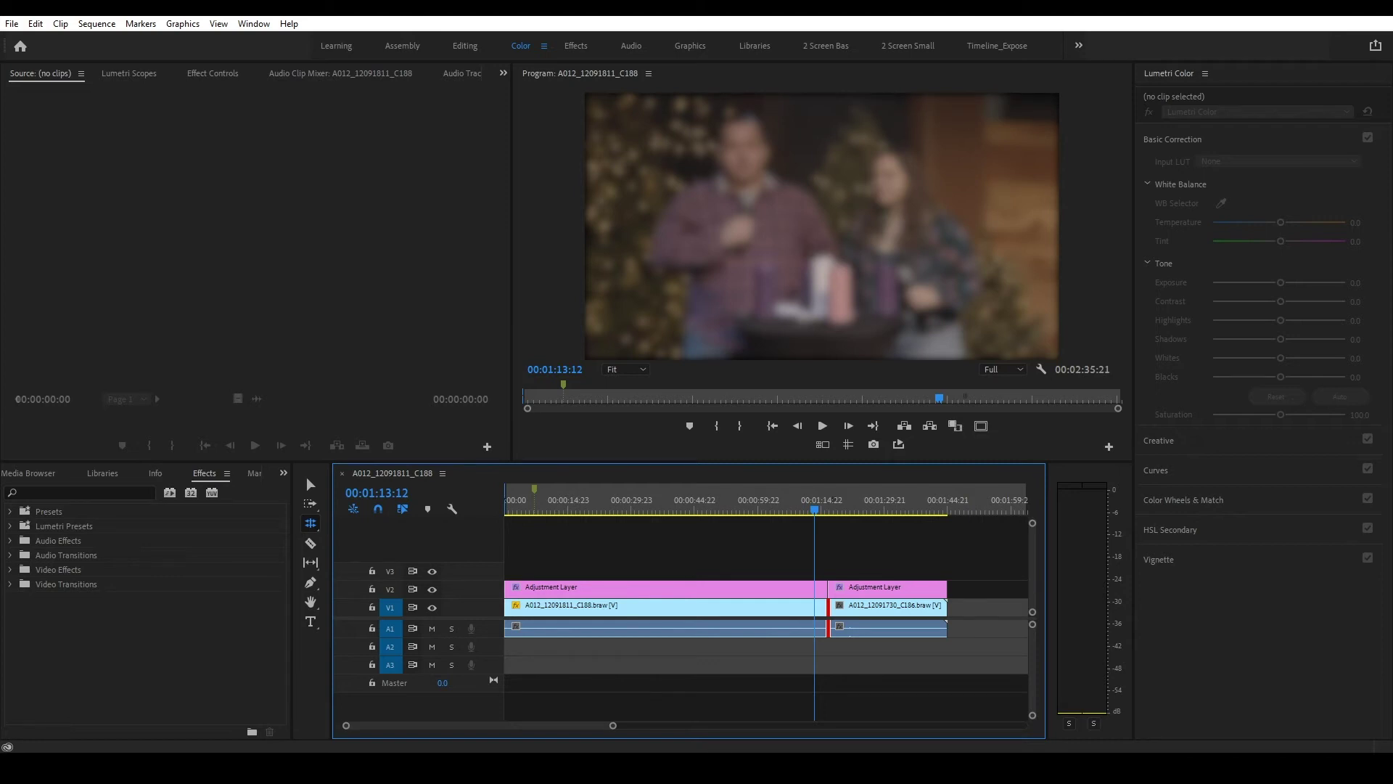
Split the adjustment layer and the C188 clip at 00:00:43:15 with Add Edit.
{"action": "left_click", "coordinate": [689, 501]}
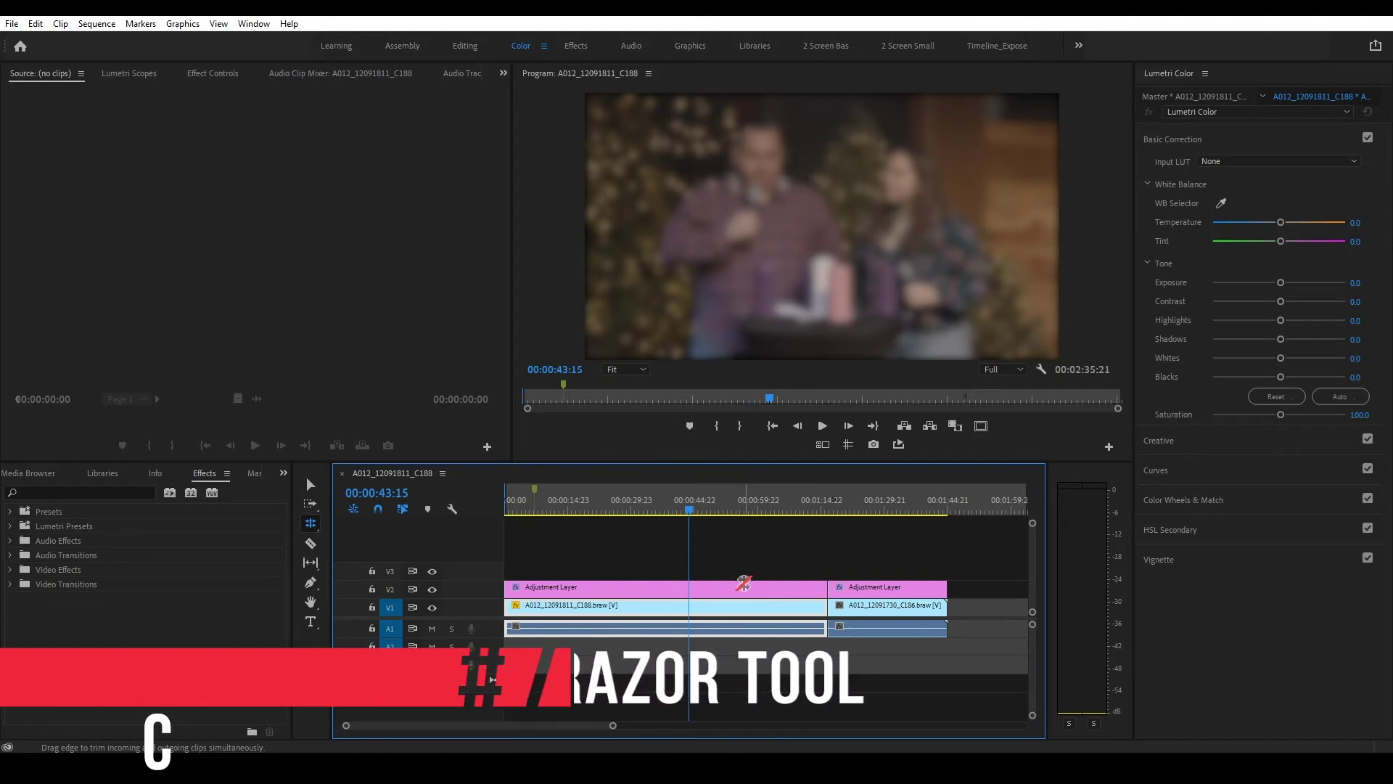
{"action": "key", "text": "v"}
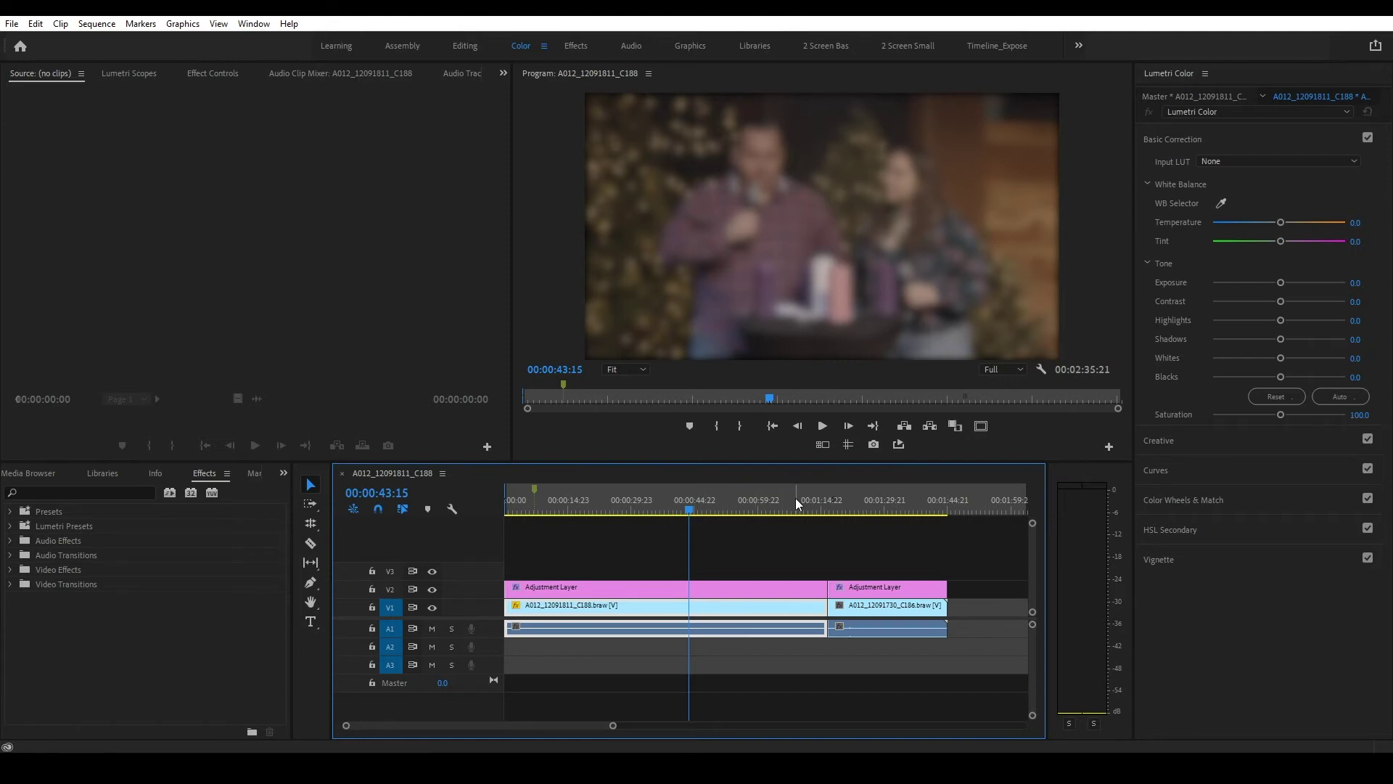
{"action": "left_click_drag", "start_coordinate": [793, 544], "coordinate": [778, 672]}
{"action": "key", "text": "ctrl+k"}
{"action": "left_click", "coordinate": [758, 614]}
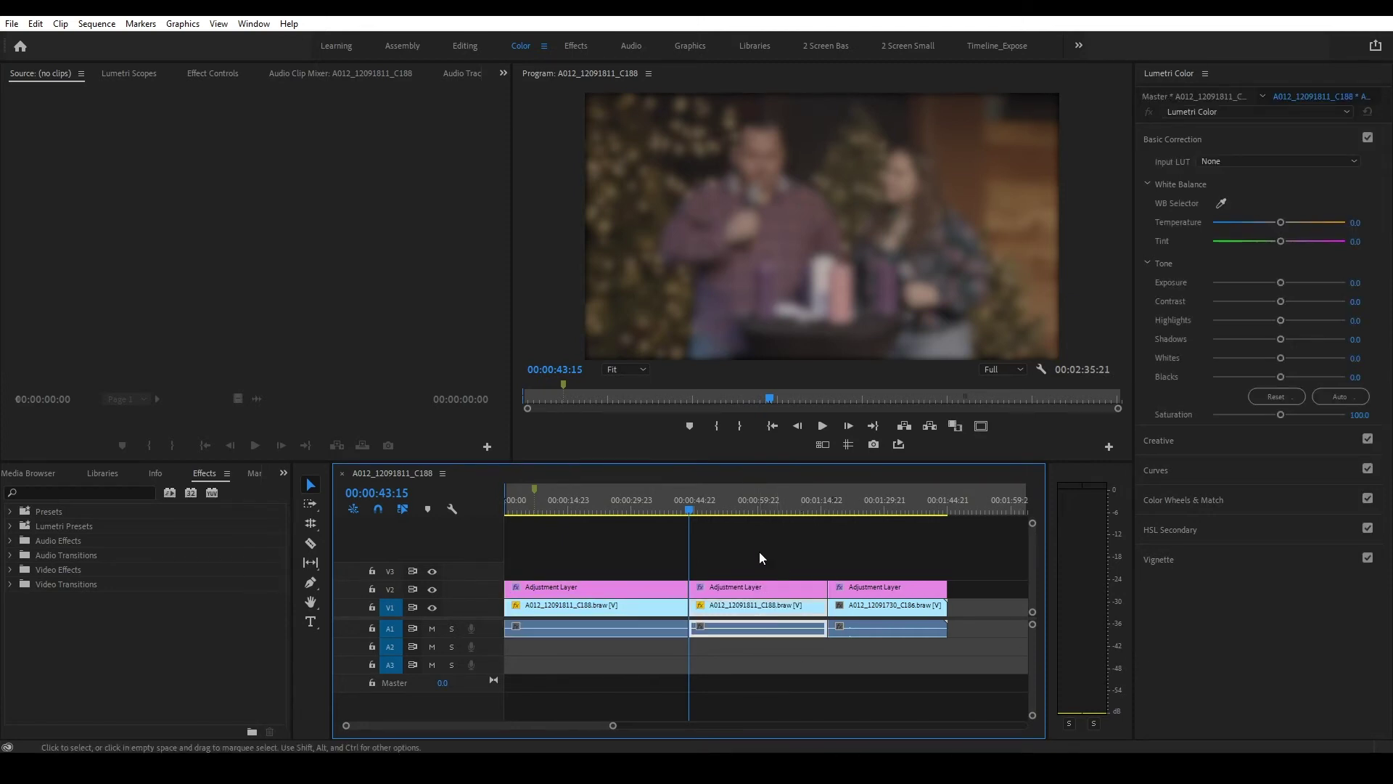
Use the Razor tool to split the first adjustment layer and the C188 clip below it at the marker and at about 00:00:31.
{"action": "left_click", "coordinate": [657, 501]}
{"action": "left_click", "coordinate": [617, 500]}
{"action": "key", "text": "c"}
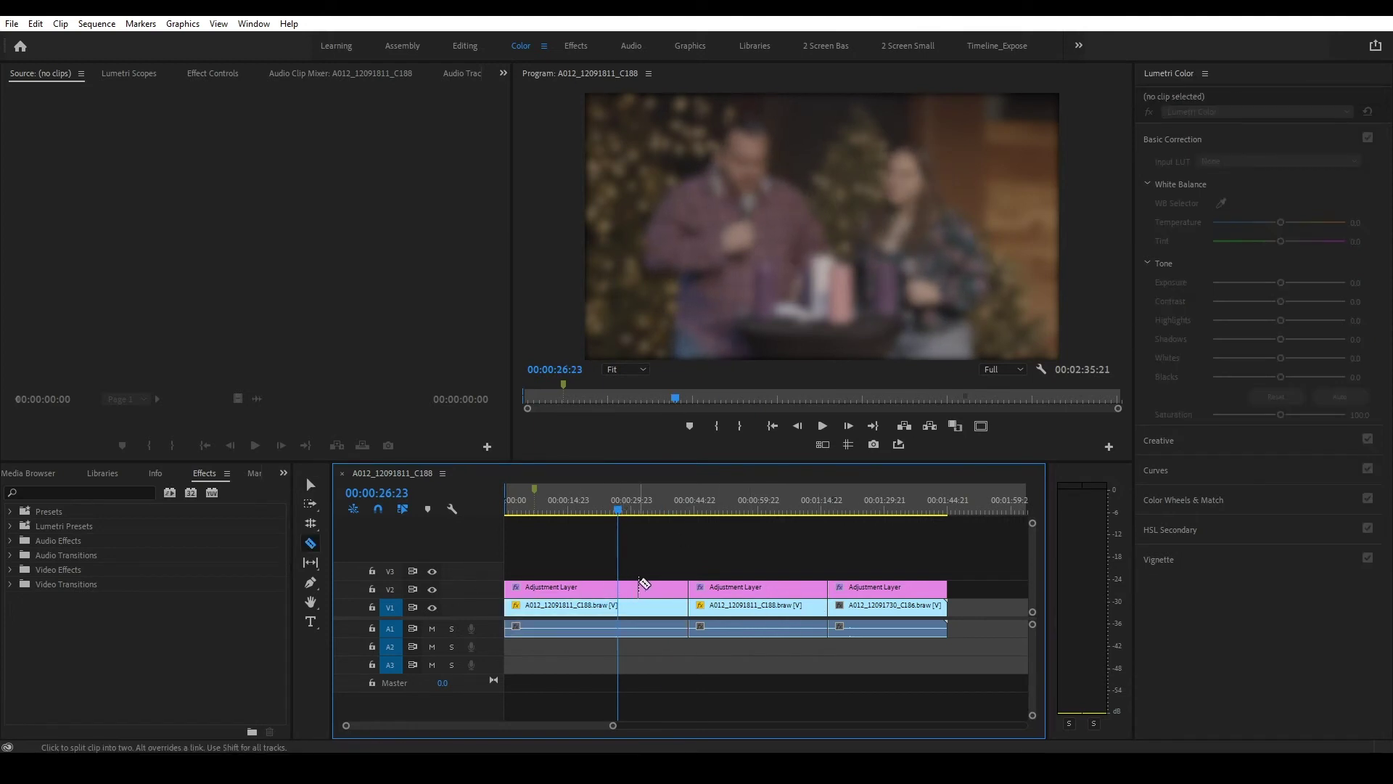
{"action": "left_click", "coordinate": [637, 586]}
{"action": "left_click", "coordinate": [534, 585]}
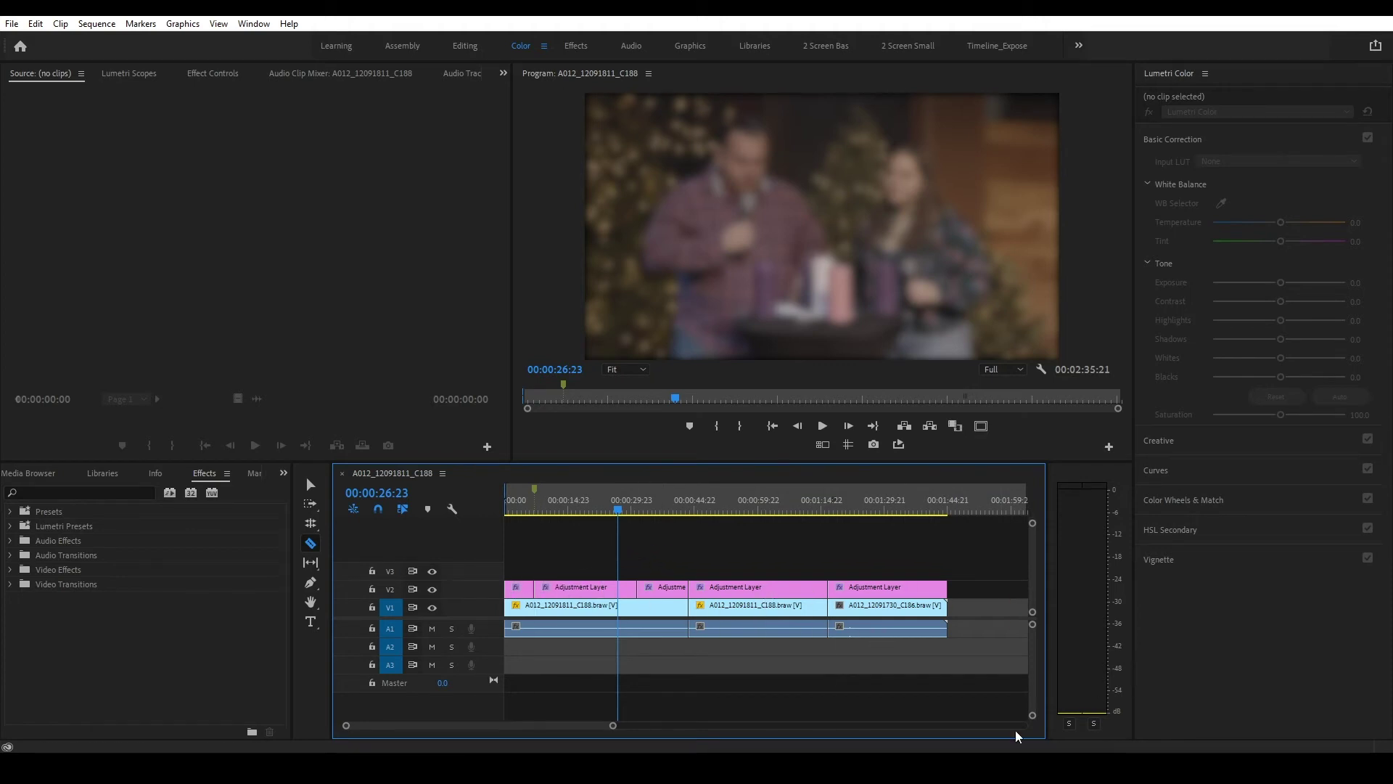
{"action": "left_click", "coordinate": [534, 626]}
{"action": "left_click", "coordinate": [638, 606]}
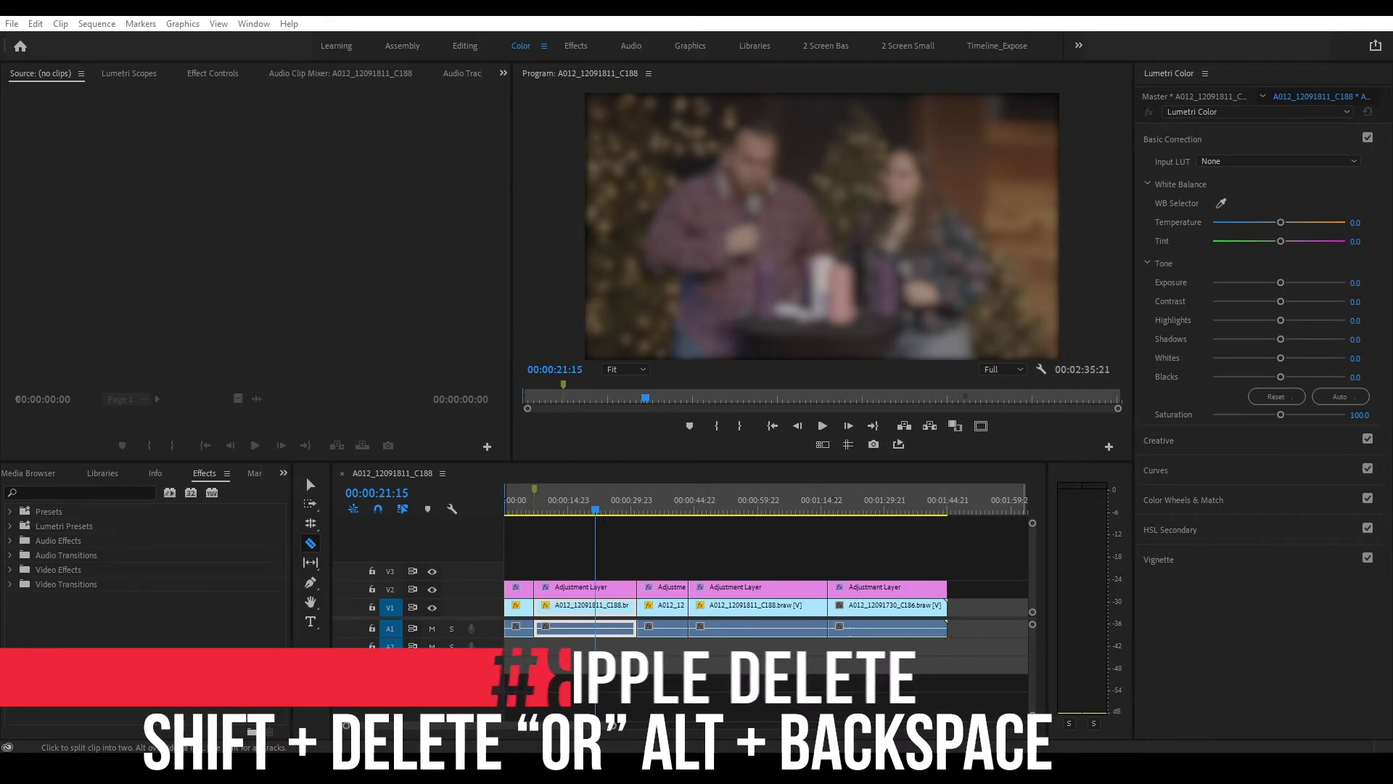
Ripple delete the C186 clip with its adjustment layer at the end of the sequence, and undo the deletion.
{"action": "key", "text": "v"}
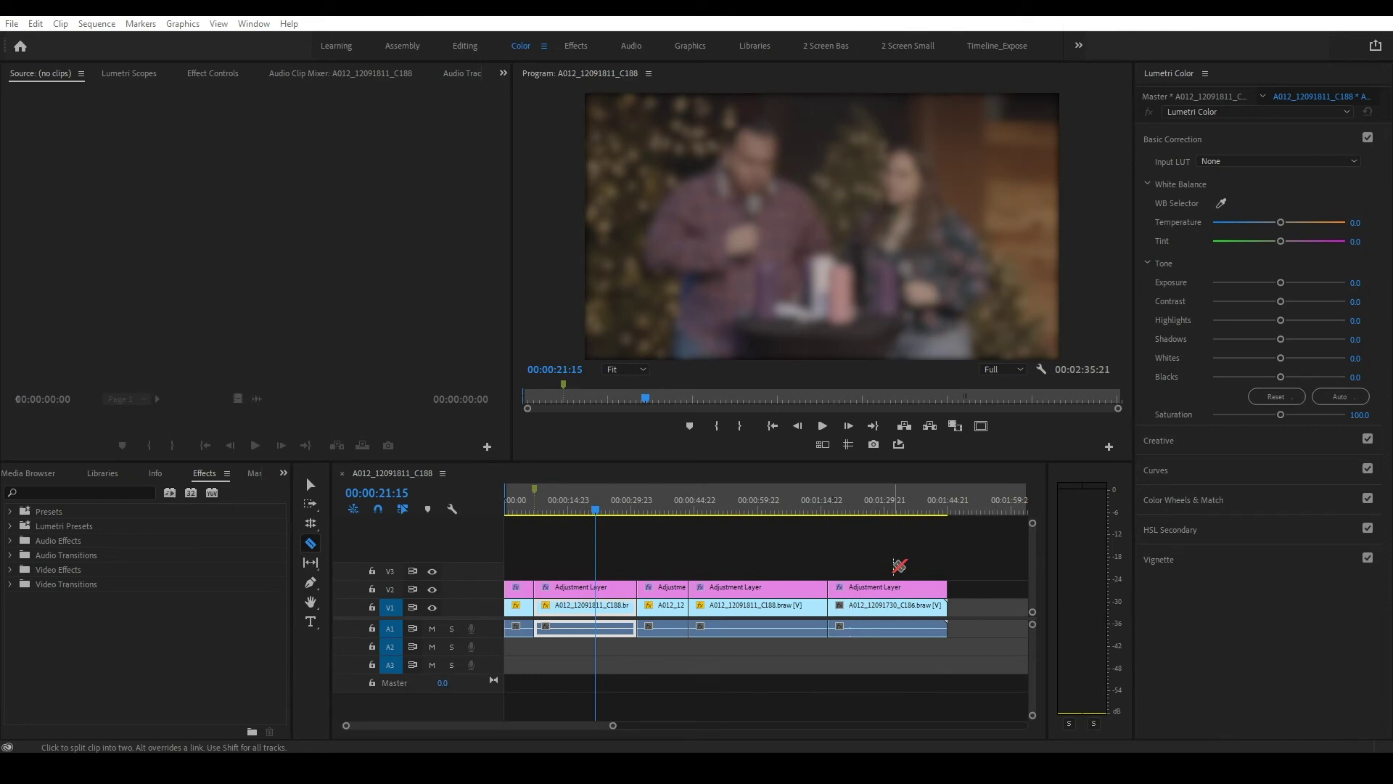
{"action": "left_click_drag", "start_coordinate": [899, 566], "coordinate": [1026, 644]}
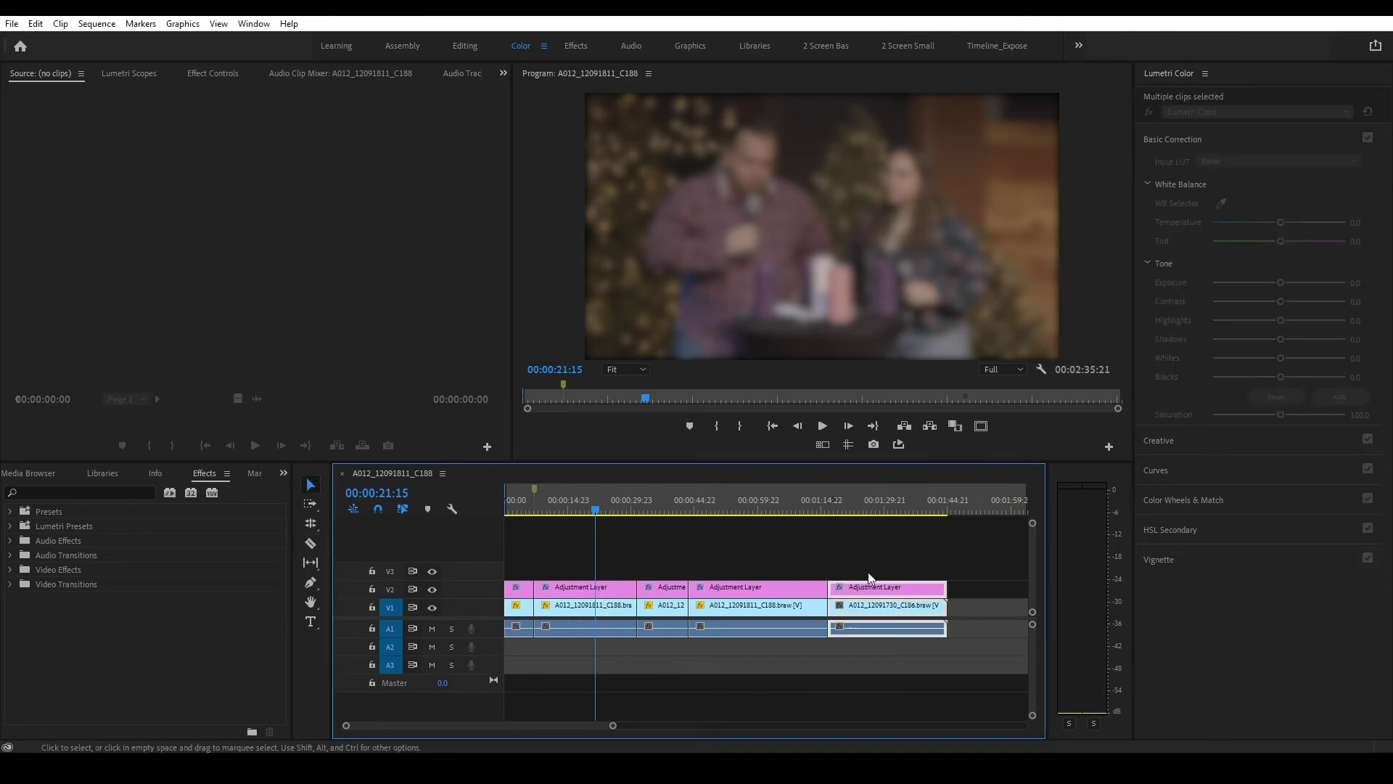
{"action": "key", "text": "shift+Delete"}
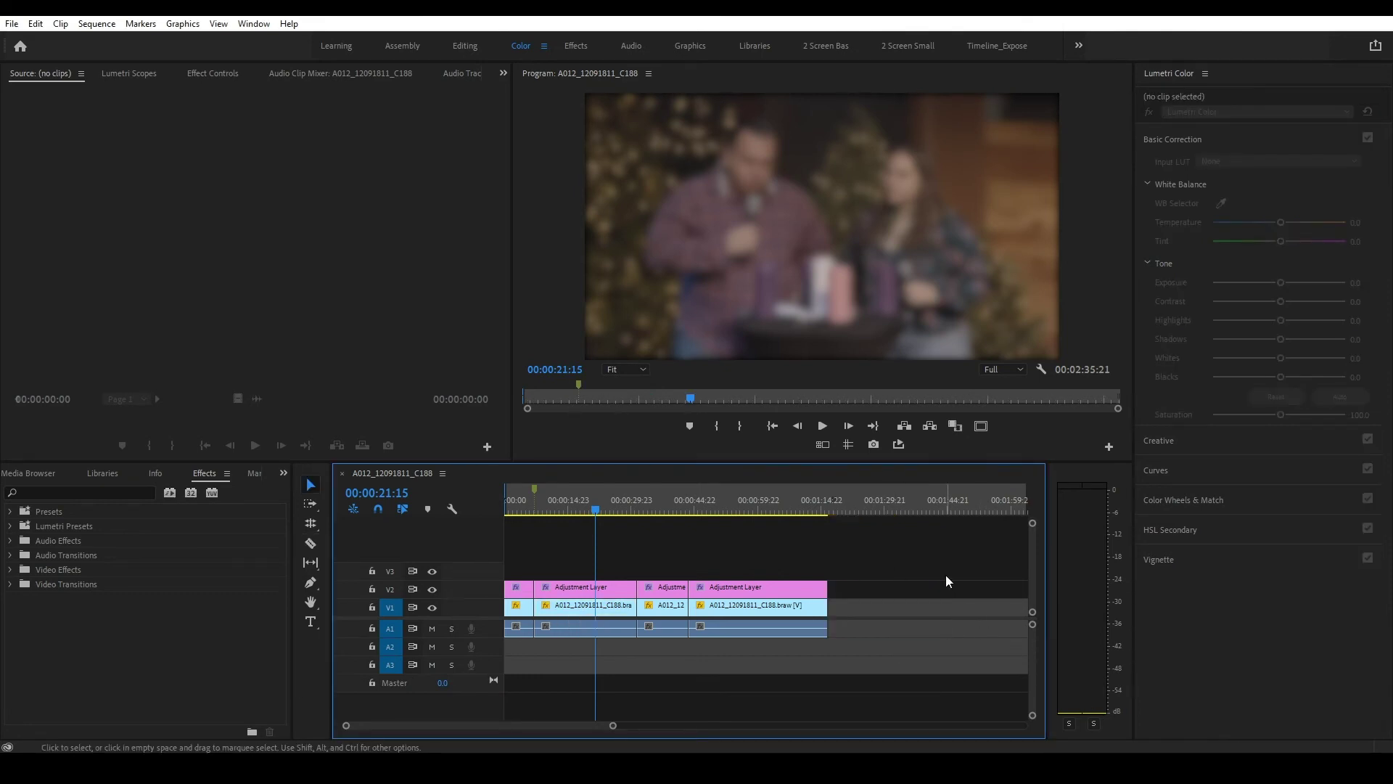
{"action": "key", "text": "ctrl+z"}
Delete the short C188 segment ending at 00:00:43:15 with its adjustment layer without closing the gap, and undo the deletion.
{"action": "left_click_drag", "start_coordinate": [651, 560], "coordinate": [657, 661]}
{"action": "key", "text": "Delete"}
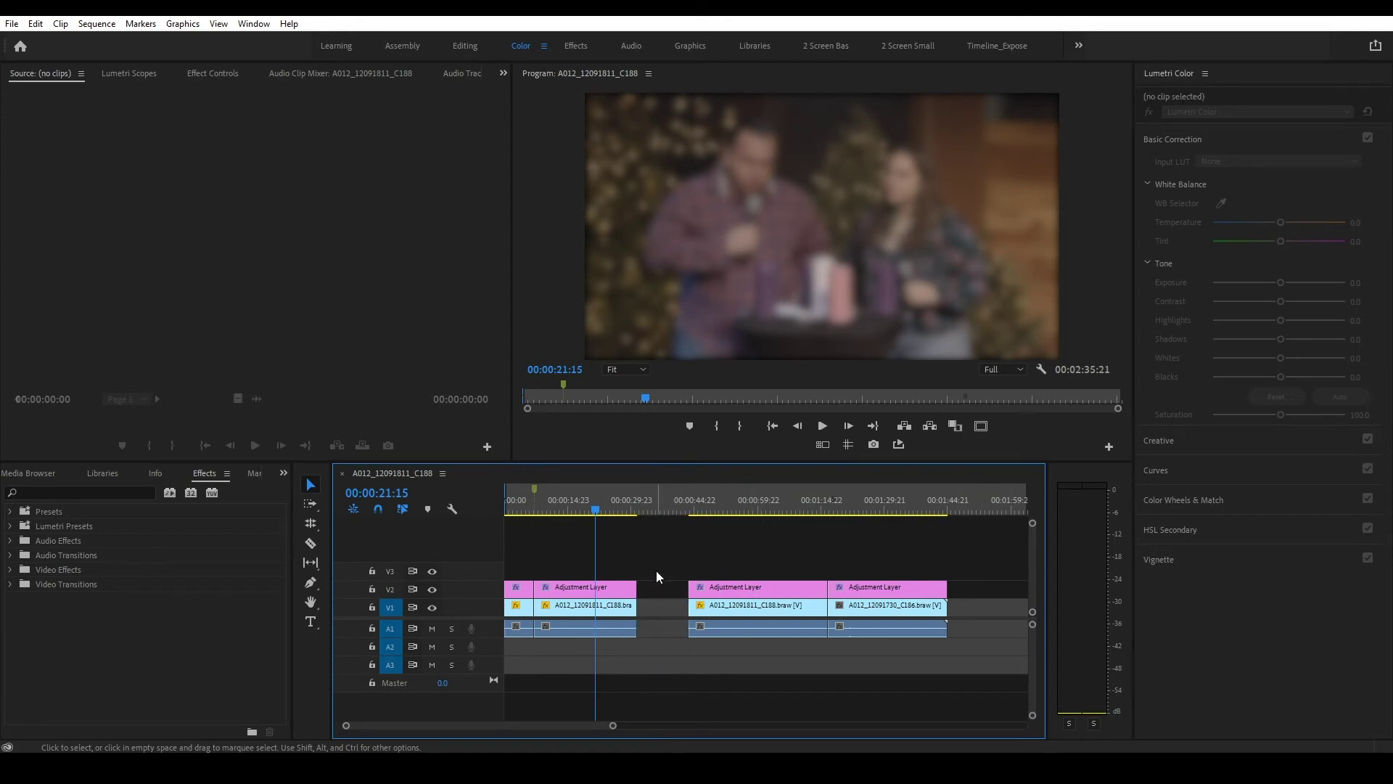
{"action": "key", "text": "ctrl+z"}
Ripple delete the short third C188 segment together with its adjustment layer, and clear the selection.
{"action": "left_click_drag", "start_coordinate": [676, 579], "coordinate": [665, 643]}
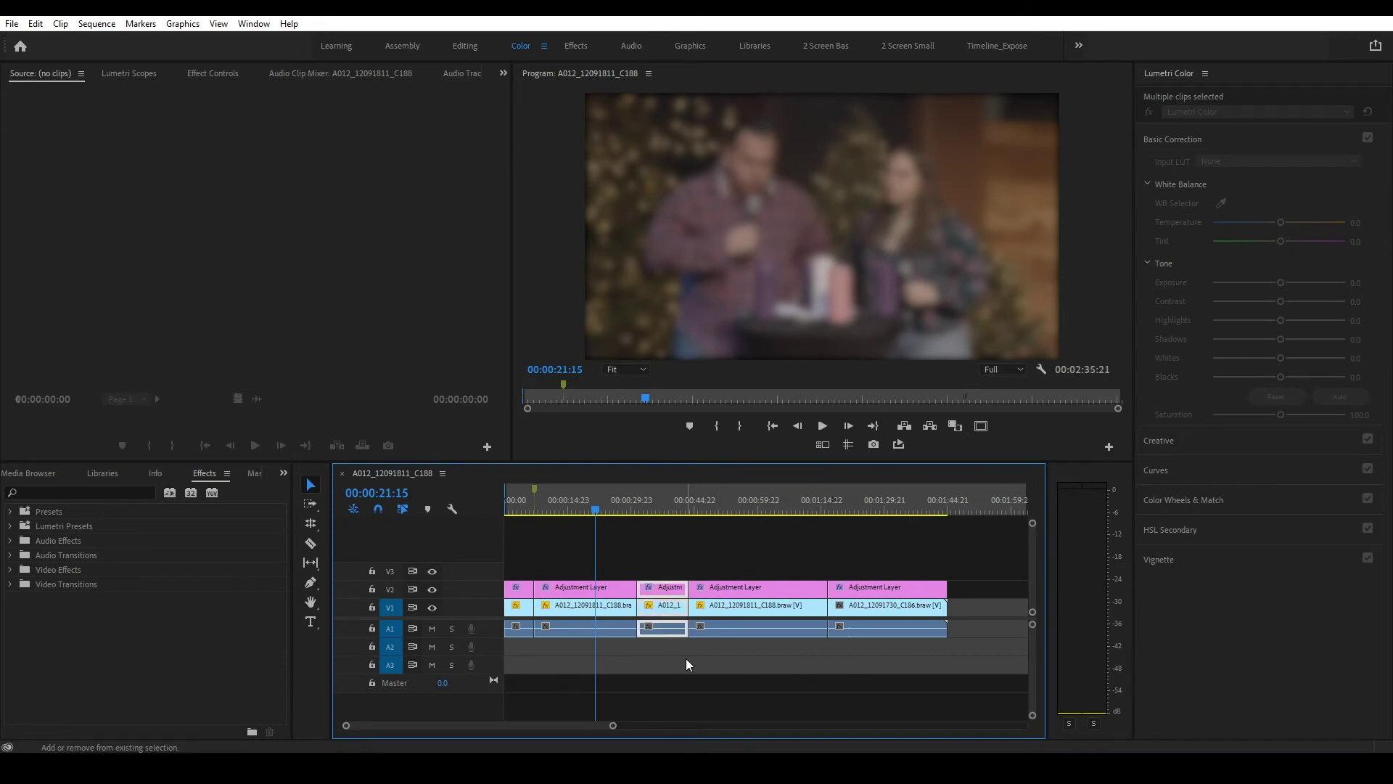
{"action": "key", "text": "shift+Delete"}
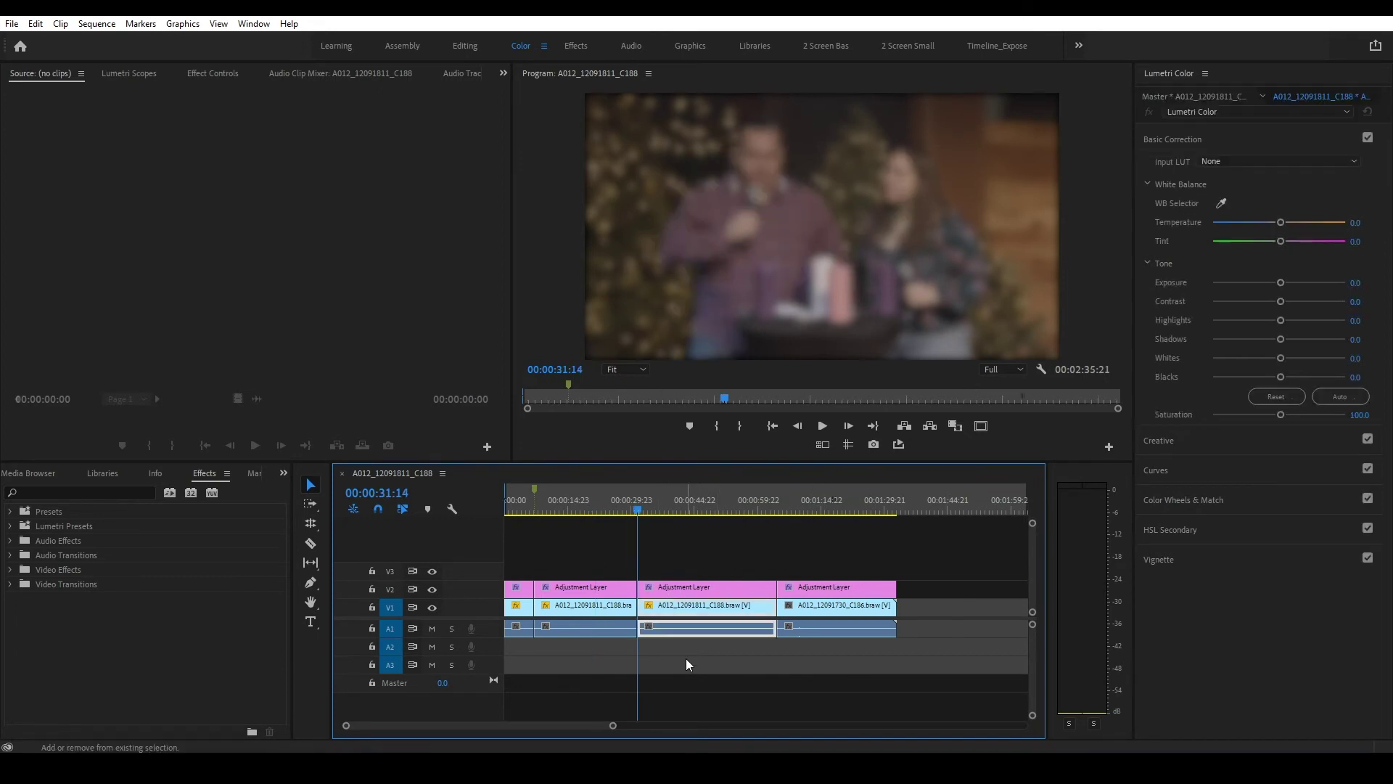
{"action": "left_click", "coordinate": [621, 573]}
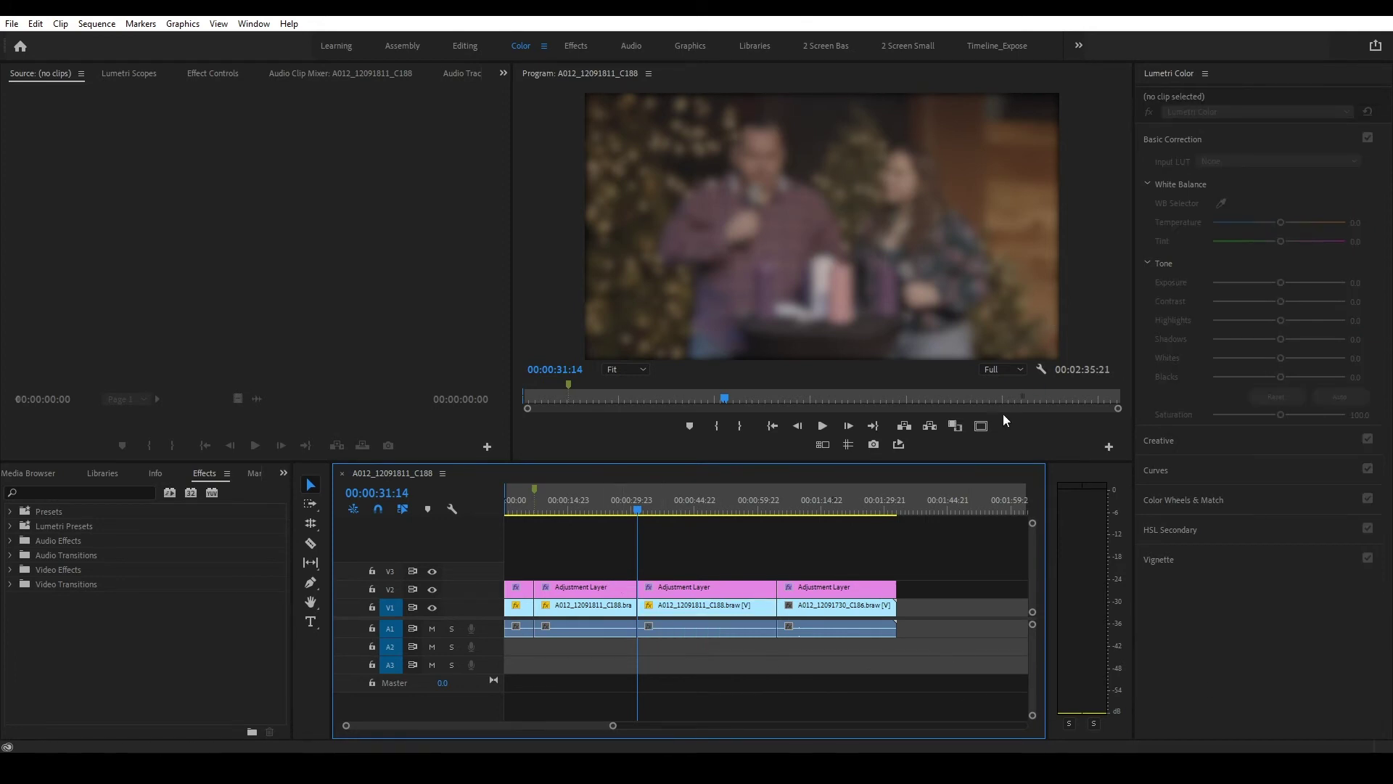
Scrub across the cut near 00:00:31 and show the effect settings of the second adjustment layer.
{"action": "left_click_drag", "start_coordinate": [627, 499], "coordinate": [649, 508]}
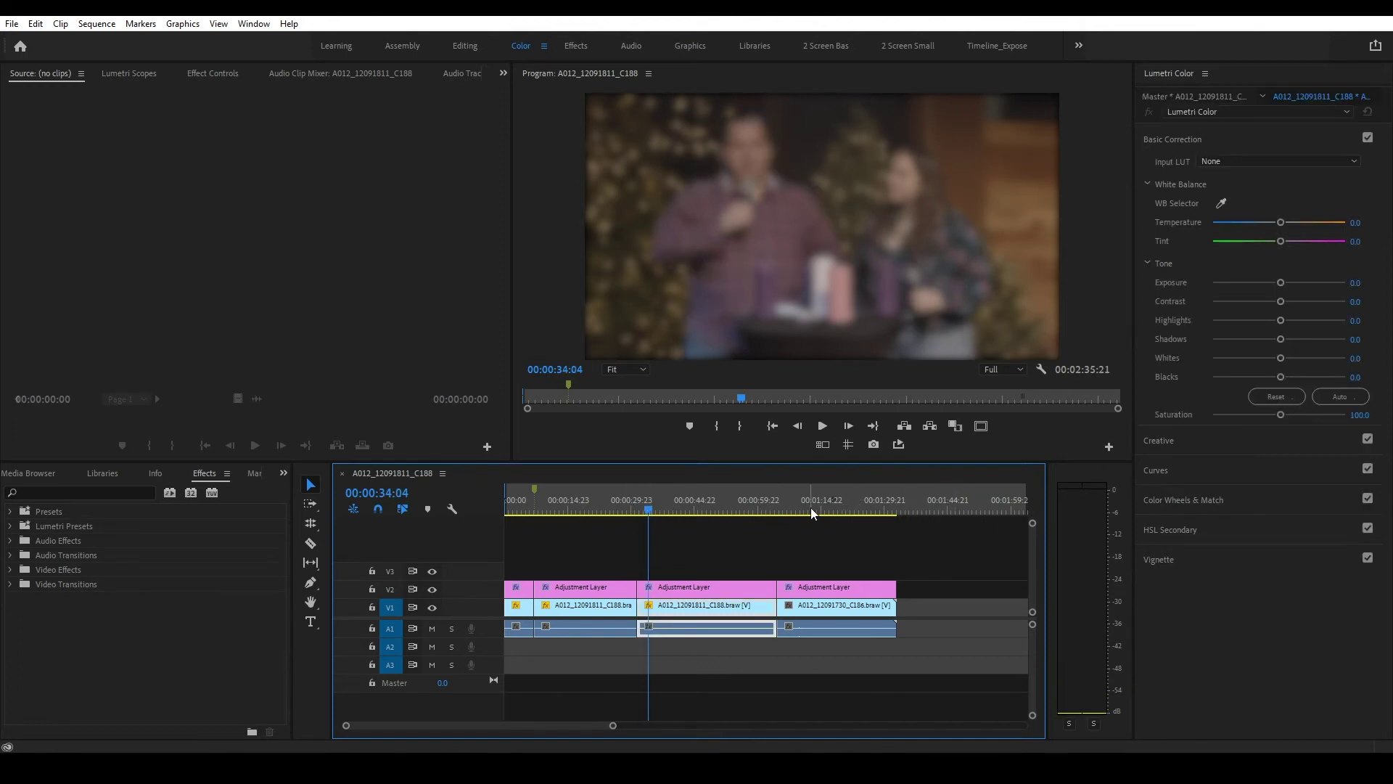
{"action": "left_click_drag", "start_coordinate": [662, 515], "coordinate": [638, 510]}
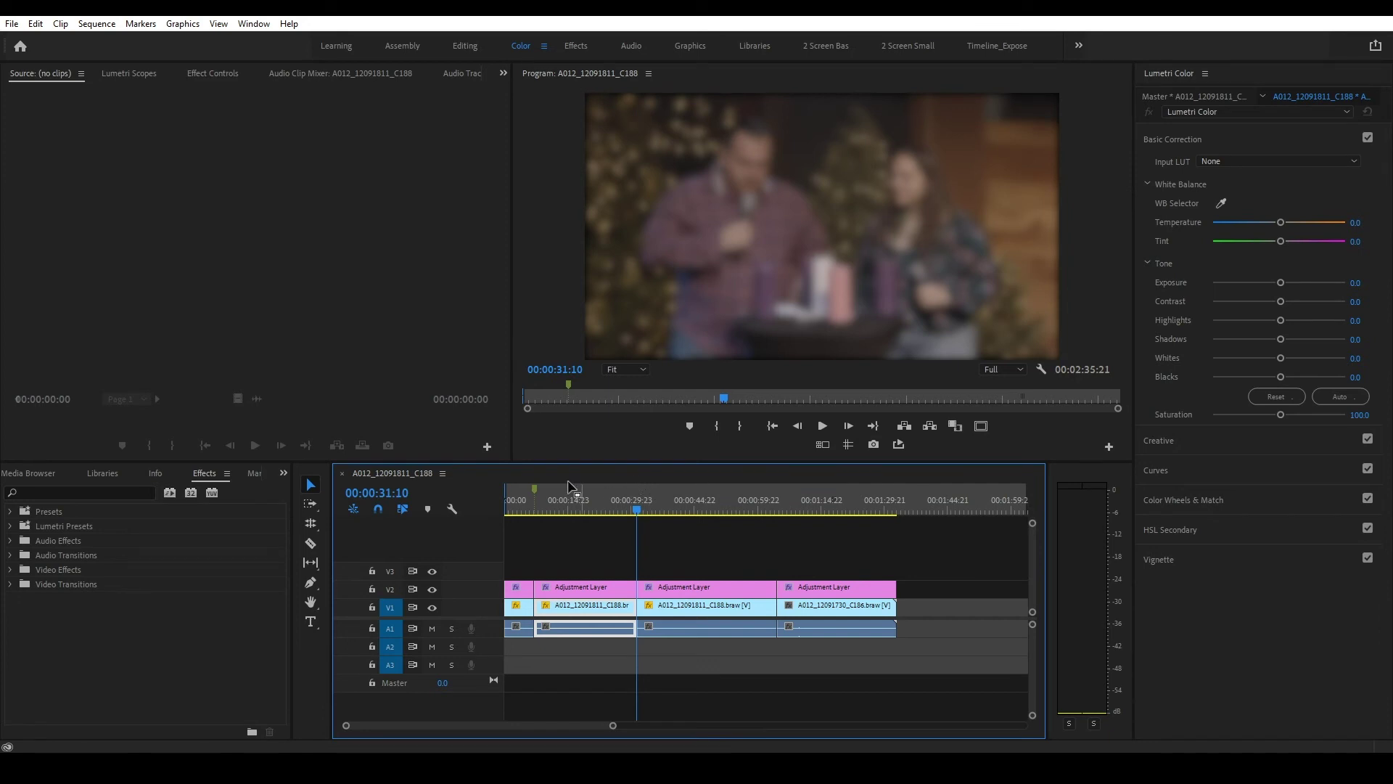
{"action": "left_click", "coordinate": [584, 588]}
{"action": "left_click", "coordinate": [213, 74]}
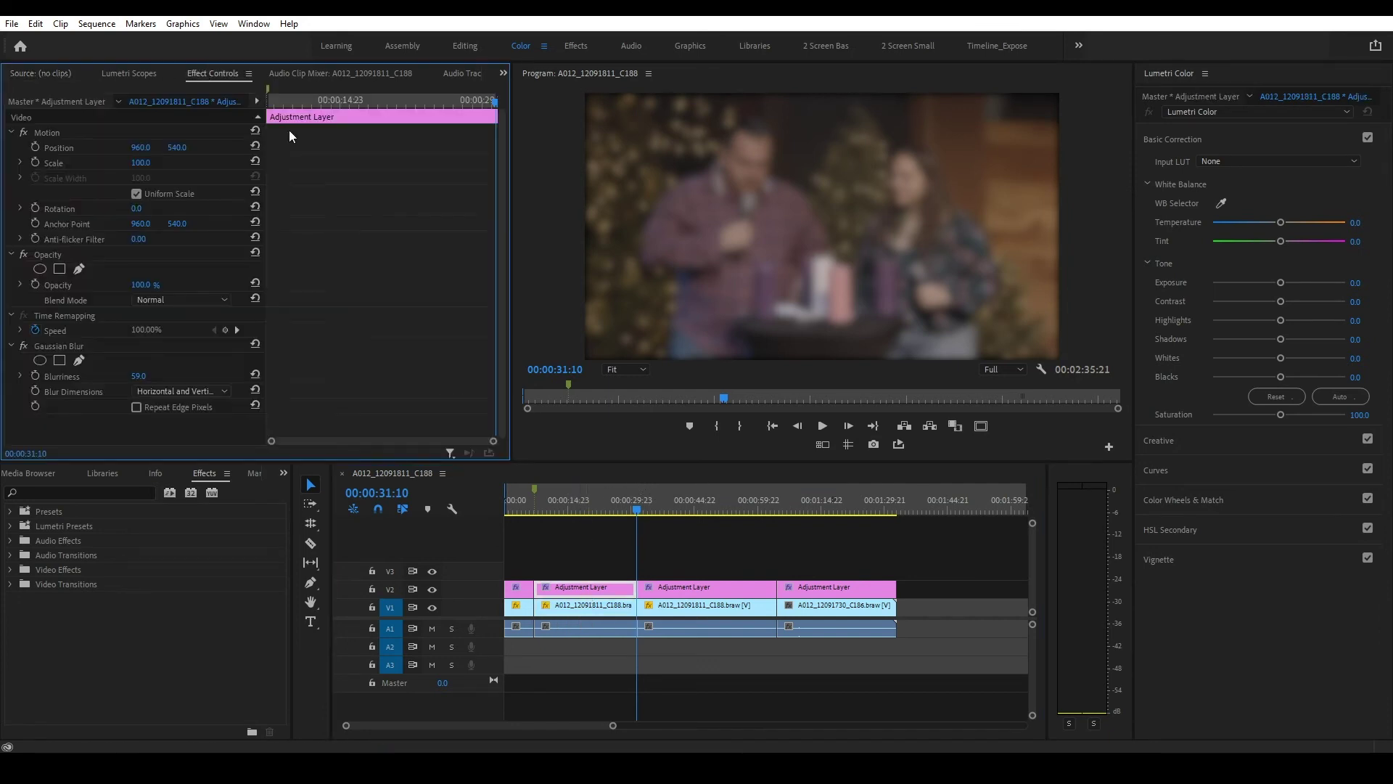
Mark the whole sequence with In and Out points, from its start to 00:01:32:14, and briefly play it back.
{"action": "left_click", "coordinate": [622, 501]}
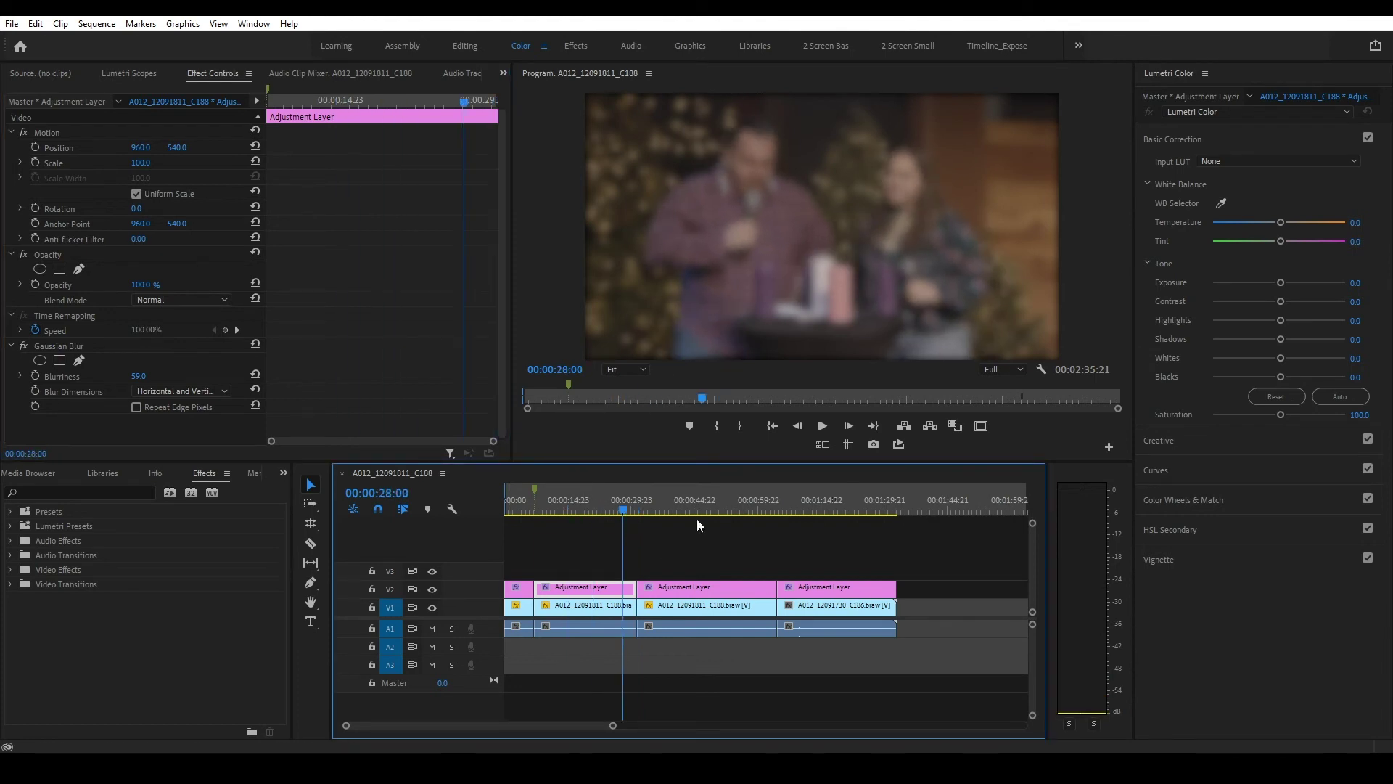
{"action": "left_click", "coordinate": [870, 512]}
{"action": "left_click_drag", "start_coordinate": [872, 515], "coordinate": [896, 513]}
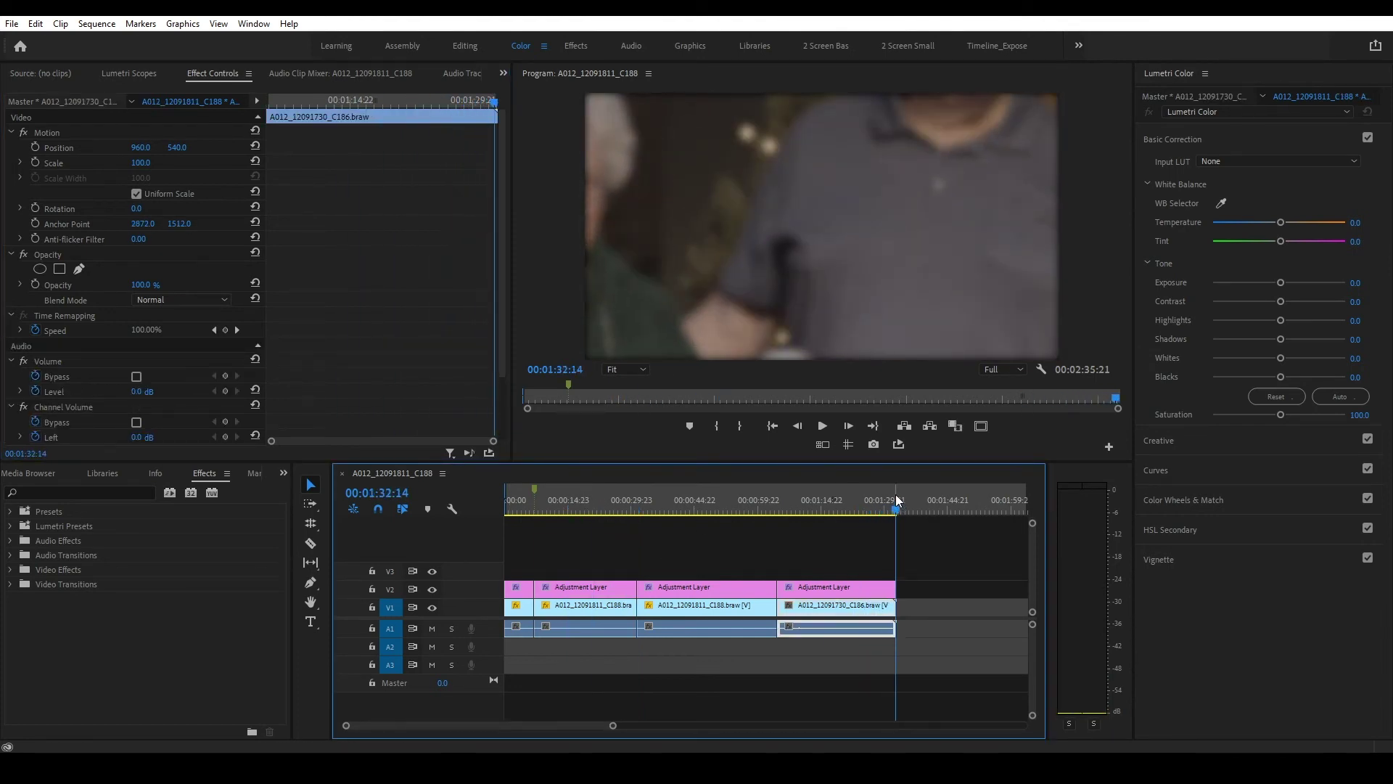
{"action": "key", "text": "space"}
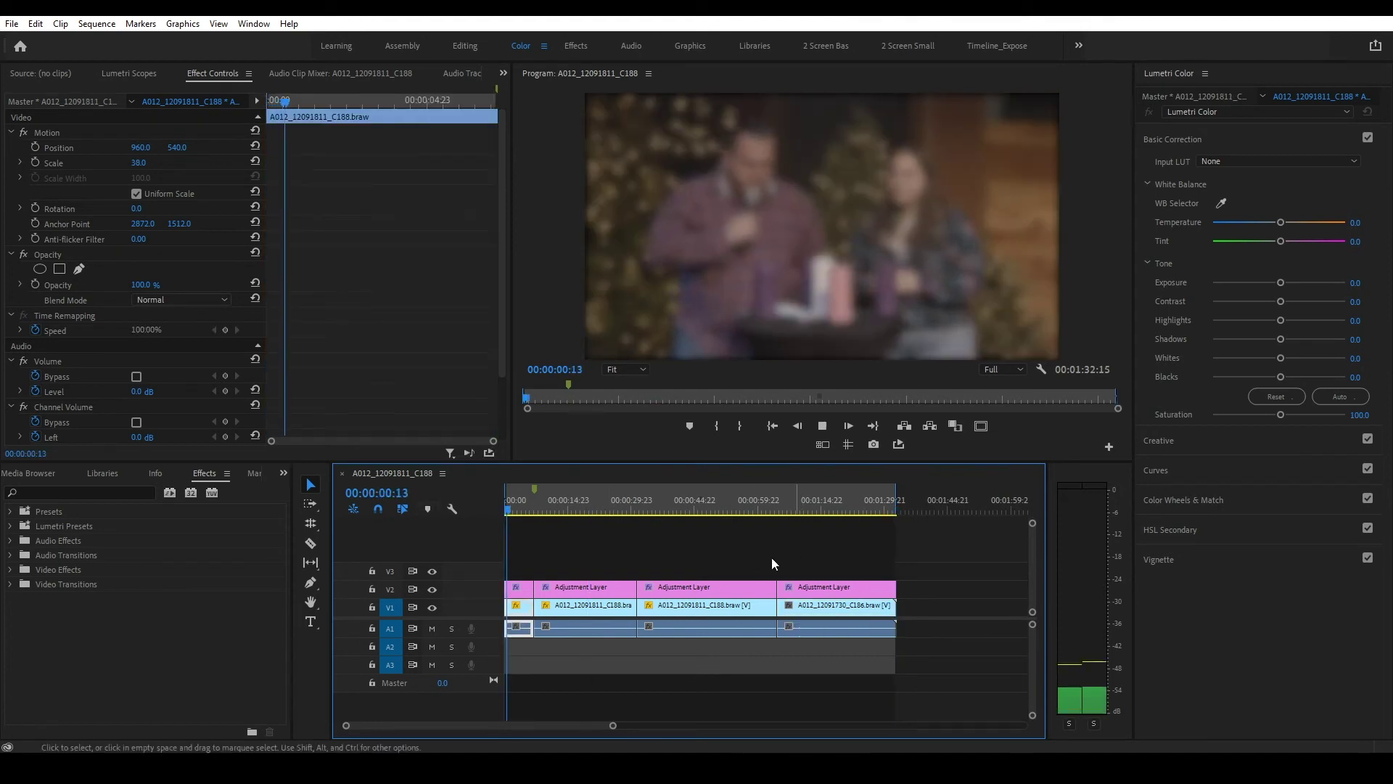
{"action": "key", "text": "space"}
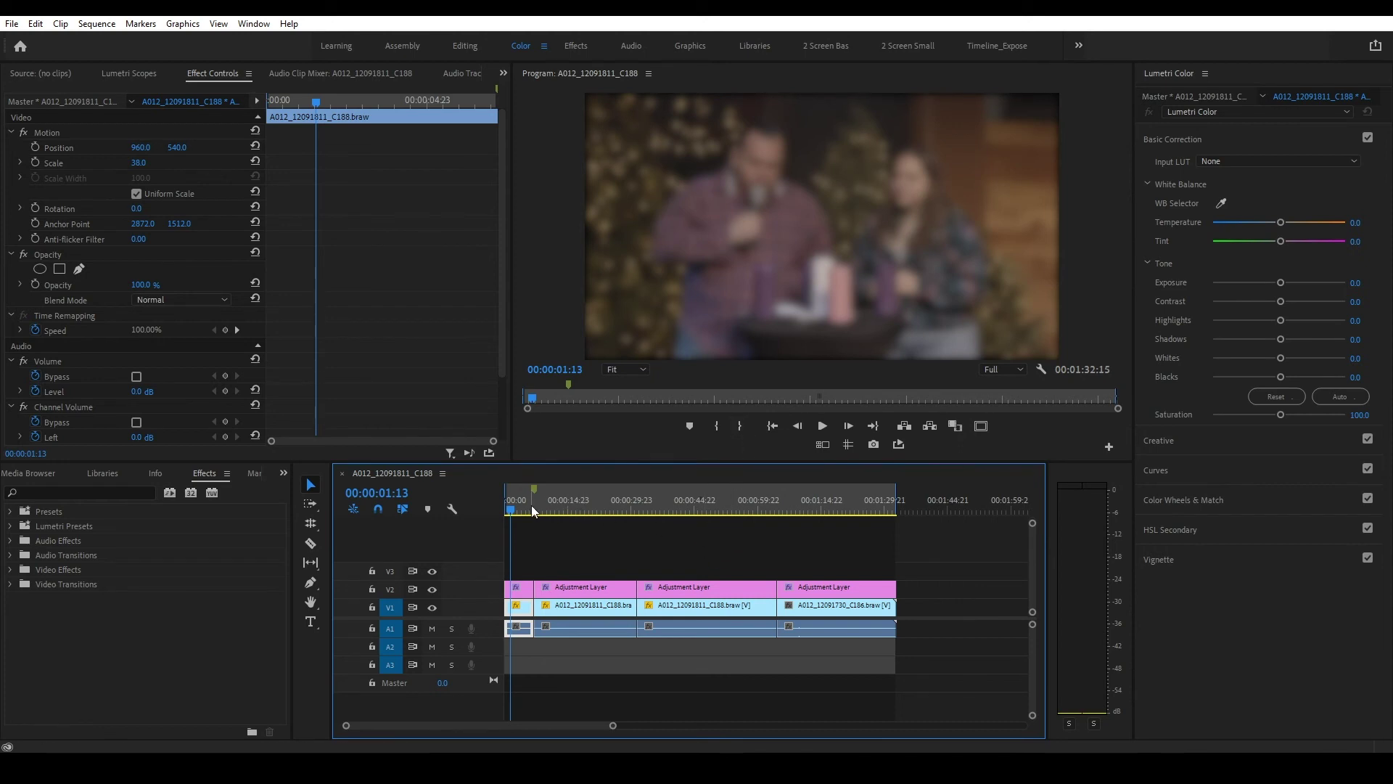
Reset the sequence In and Out points to a shorter range ending at 00:00:25:02.
{"action": "key", "text": "Home"}
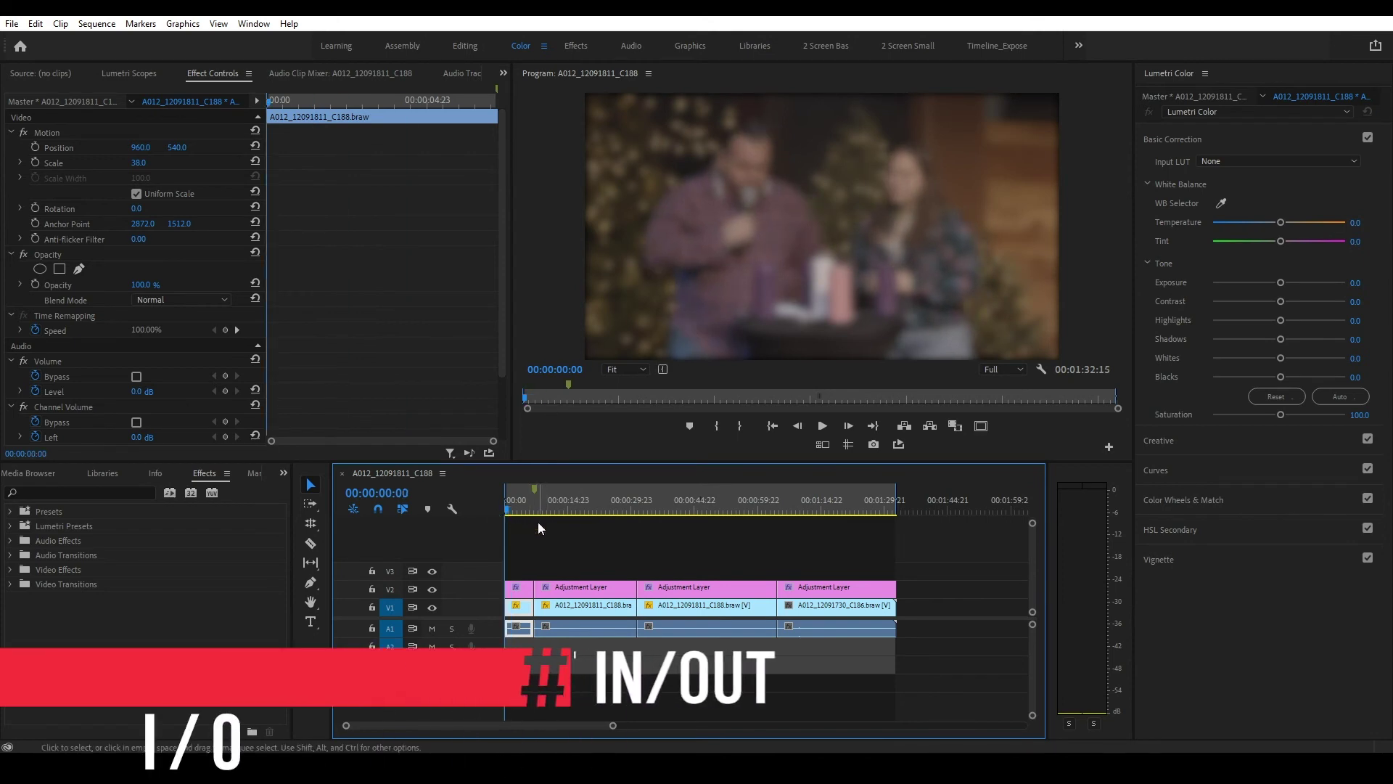
{"action": "left_click", "coordinate": [537, 512]}
{"action": "key", "text": "x"}
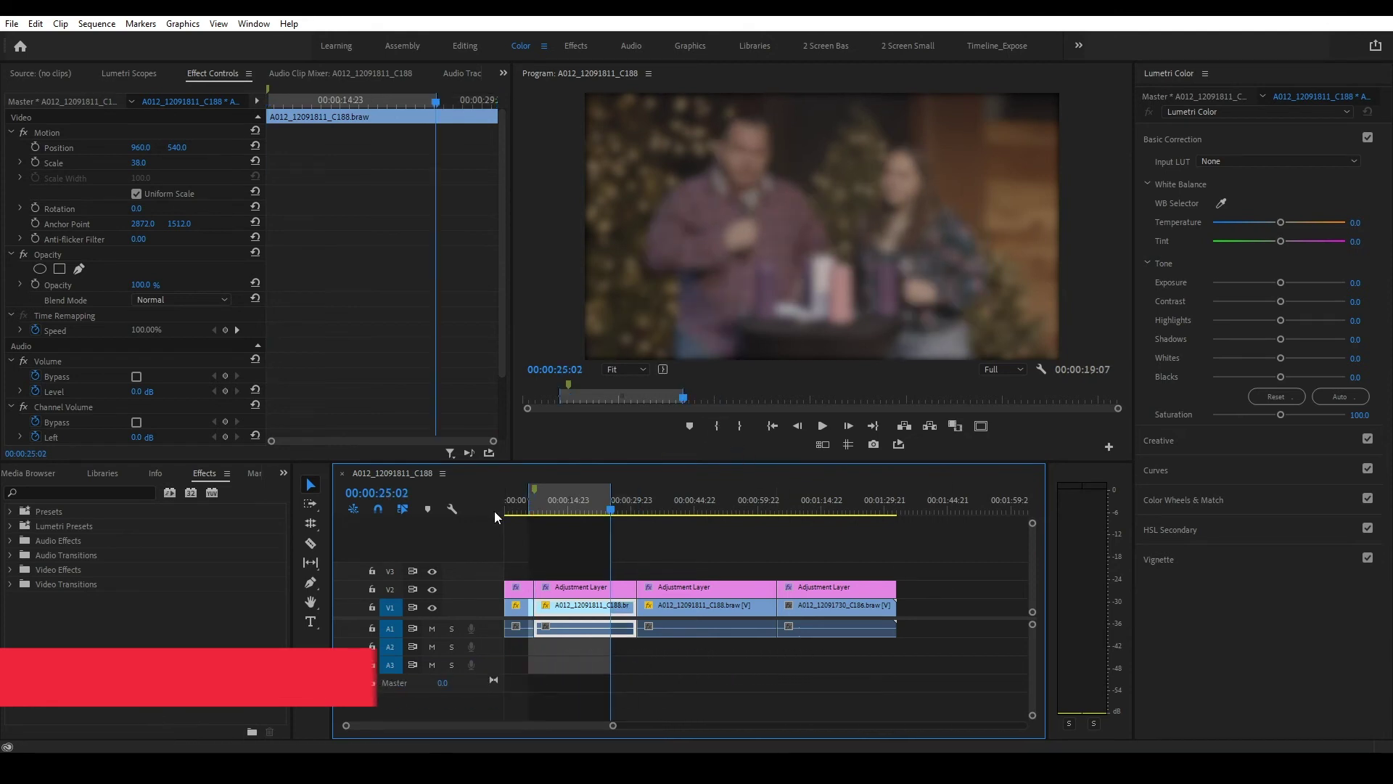
Open the C187 clip from the 02_Footage bin in the source monitor.
{"action": "left_click", "coordinate": [282, 474]}
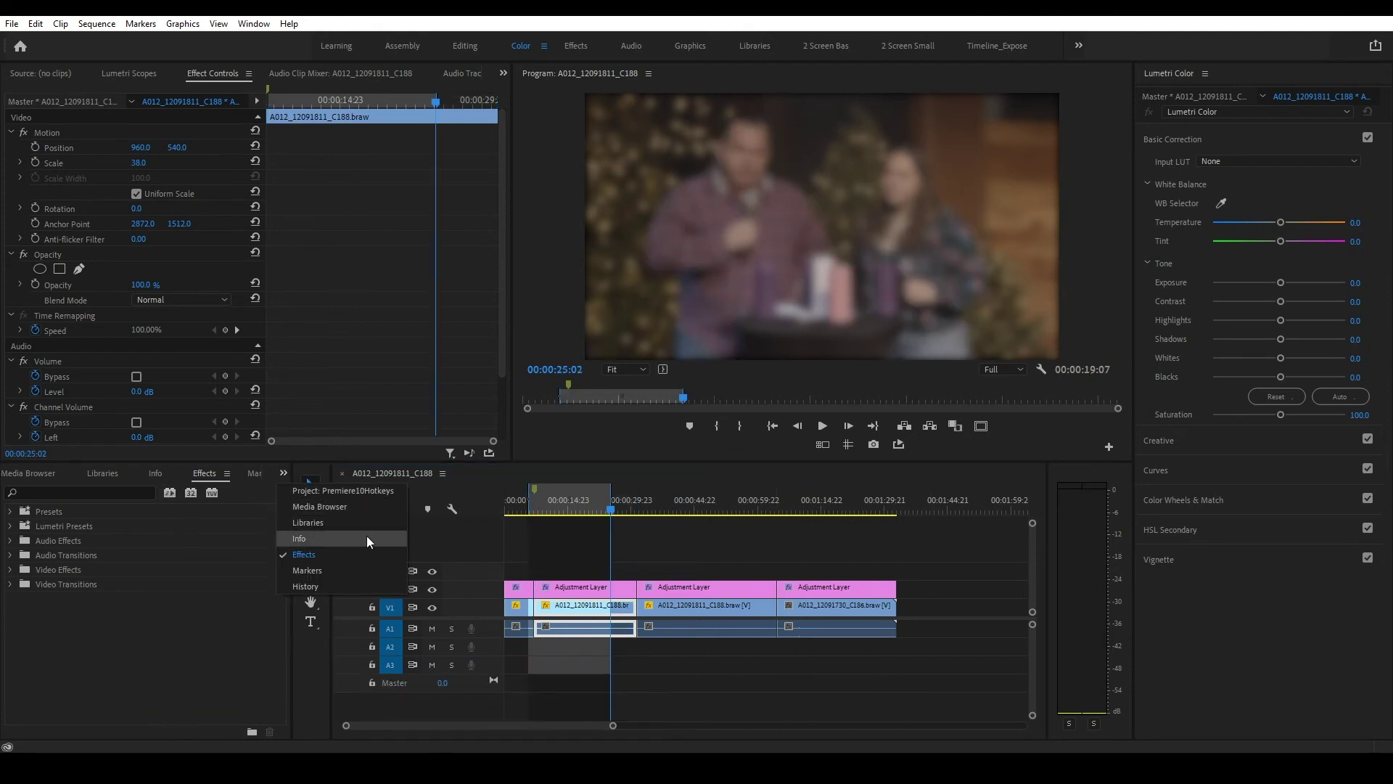
{"action": "key", "text": "Escape"}
{"action": "key", "text": "shift+1"}
{"action": "double_click", "coordinate": [124, 622]}
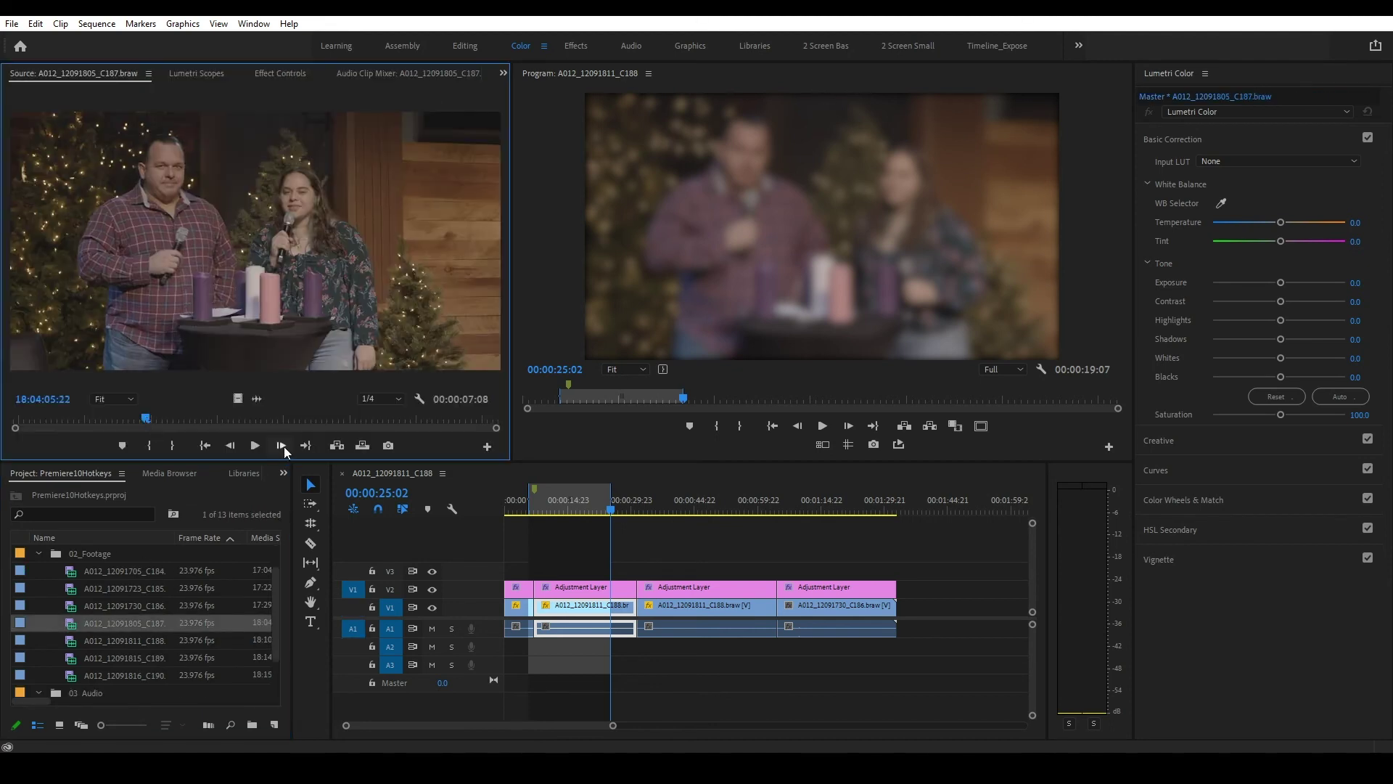
Mark the C187 source clip from 18:04:05:22 to 18:04:07:11 and try adding that excerpt to the end of track V1.
{"action": "left_click_drag", "start_coordinate": [240, 420], "coordinate": [248, 418]}
{"action": "key", "text": "o"}
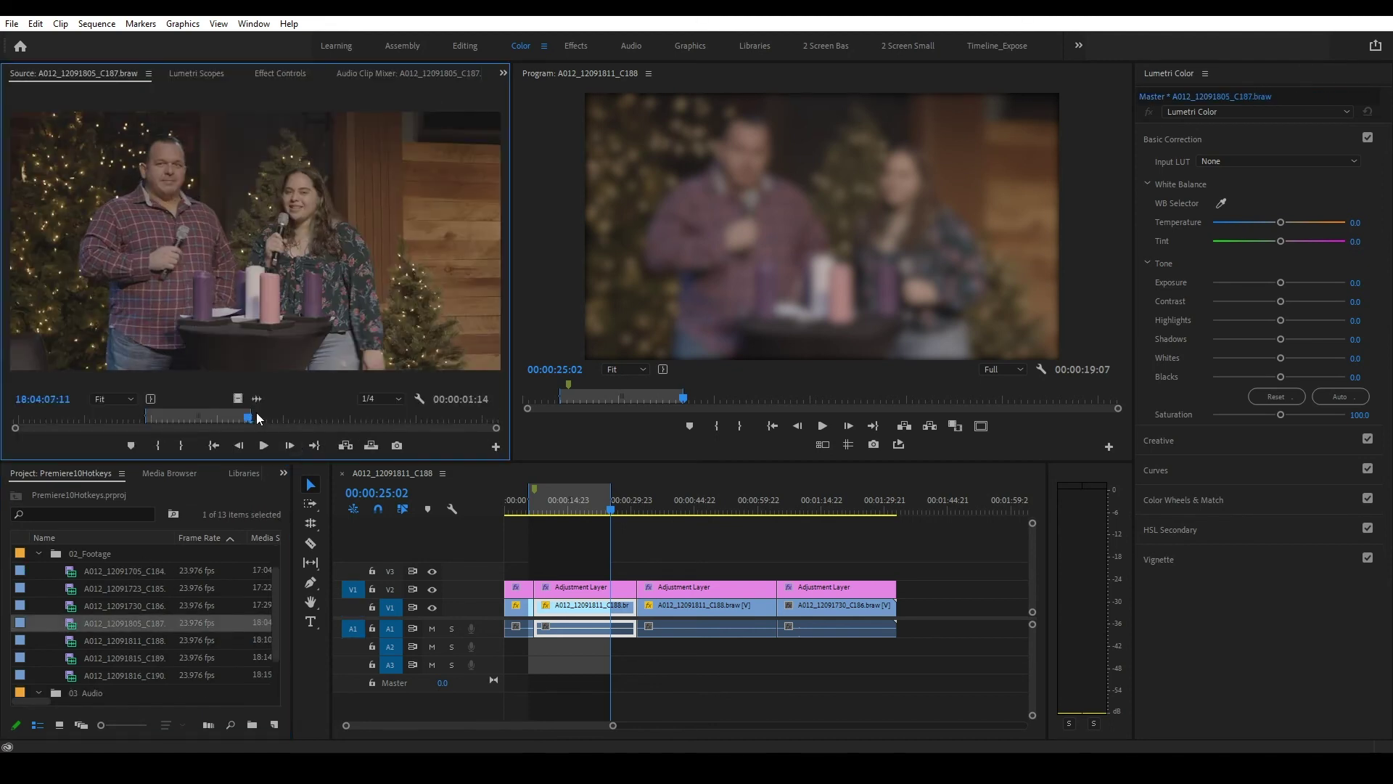
{"action": "left_click", "coordinate": [889, 611]}
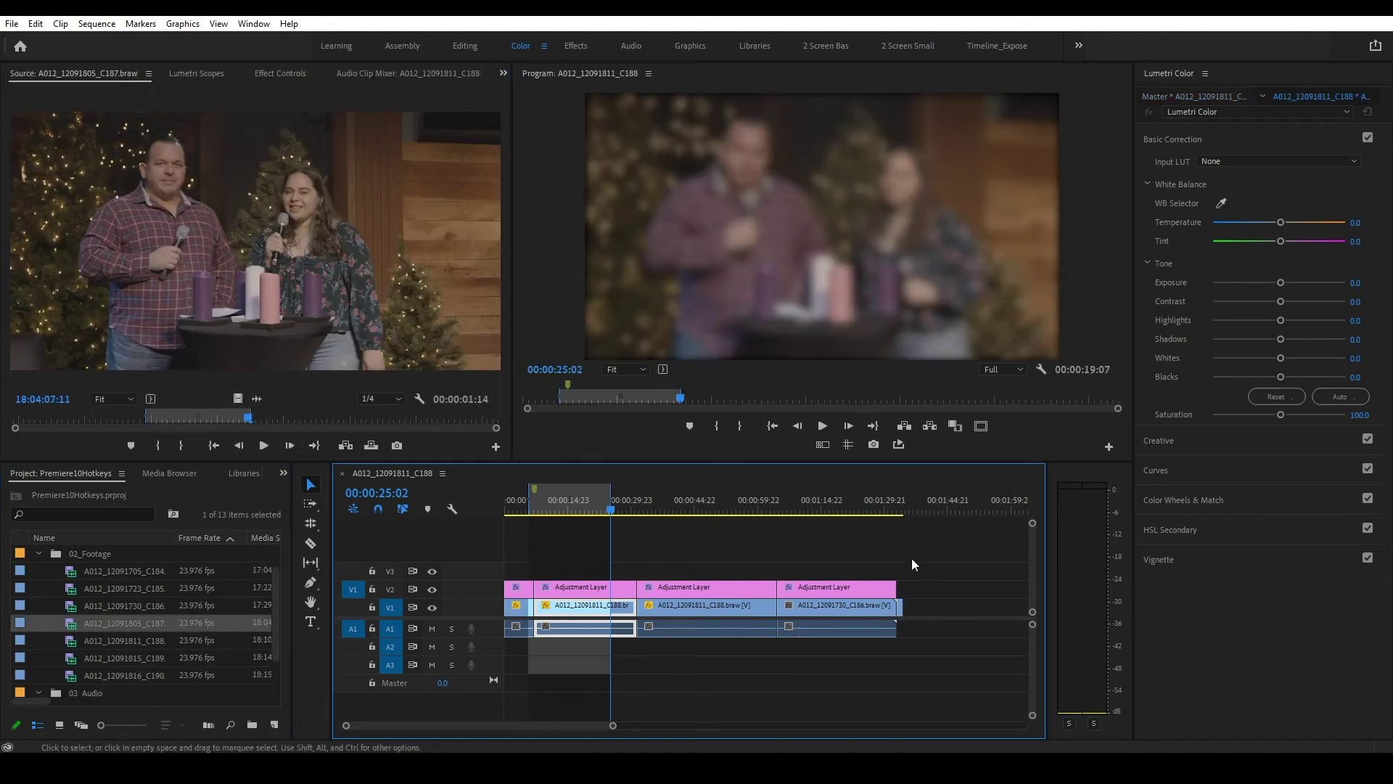
Set the sequence In and Out points around the second C188 segment using Mark Clip, and briefly play back the sequence.
{"action": "left_click", "coordinate": [890, 508]}
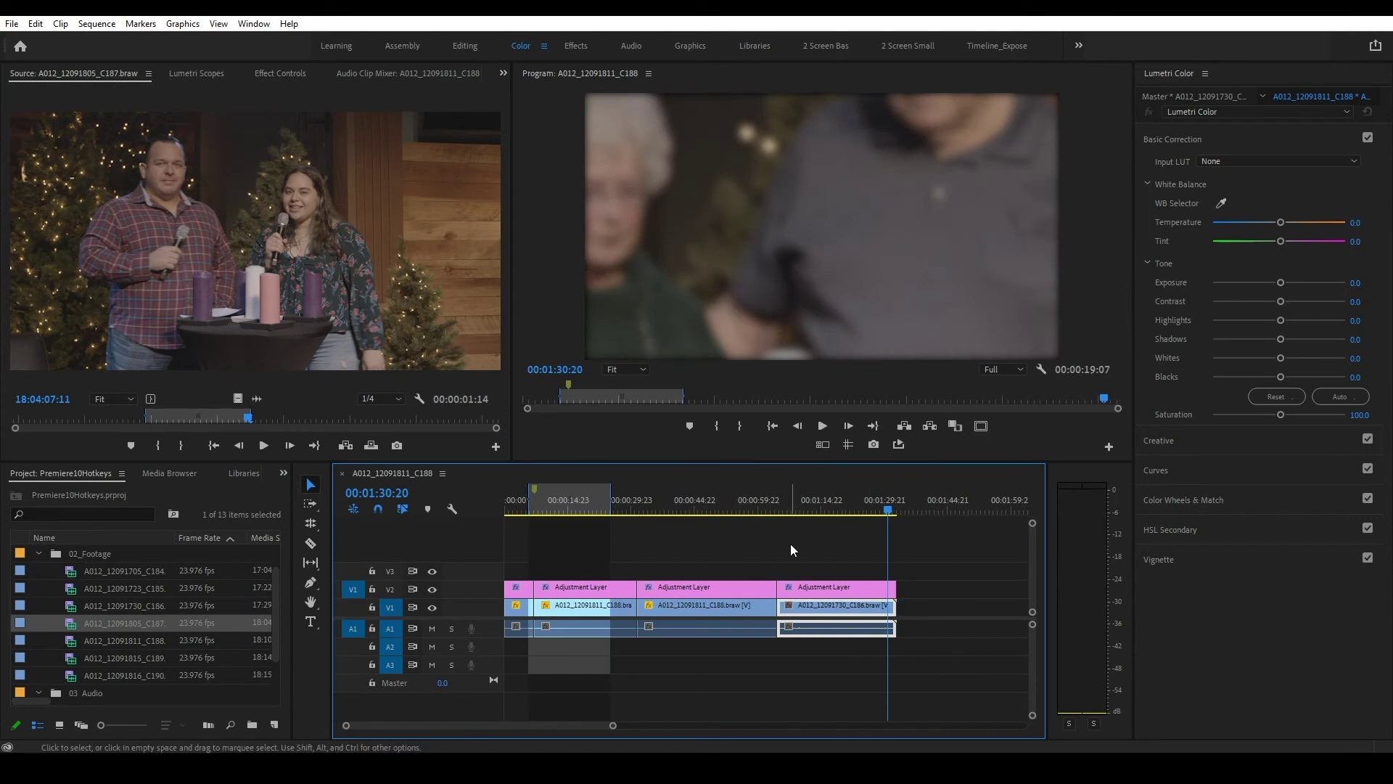
{"action": "left_click", "coordinate": [550, 511]}
{"action": "key", "text": "x"}
{"action": "key", "text": "Return"}
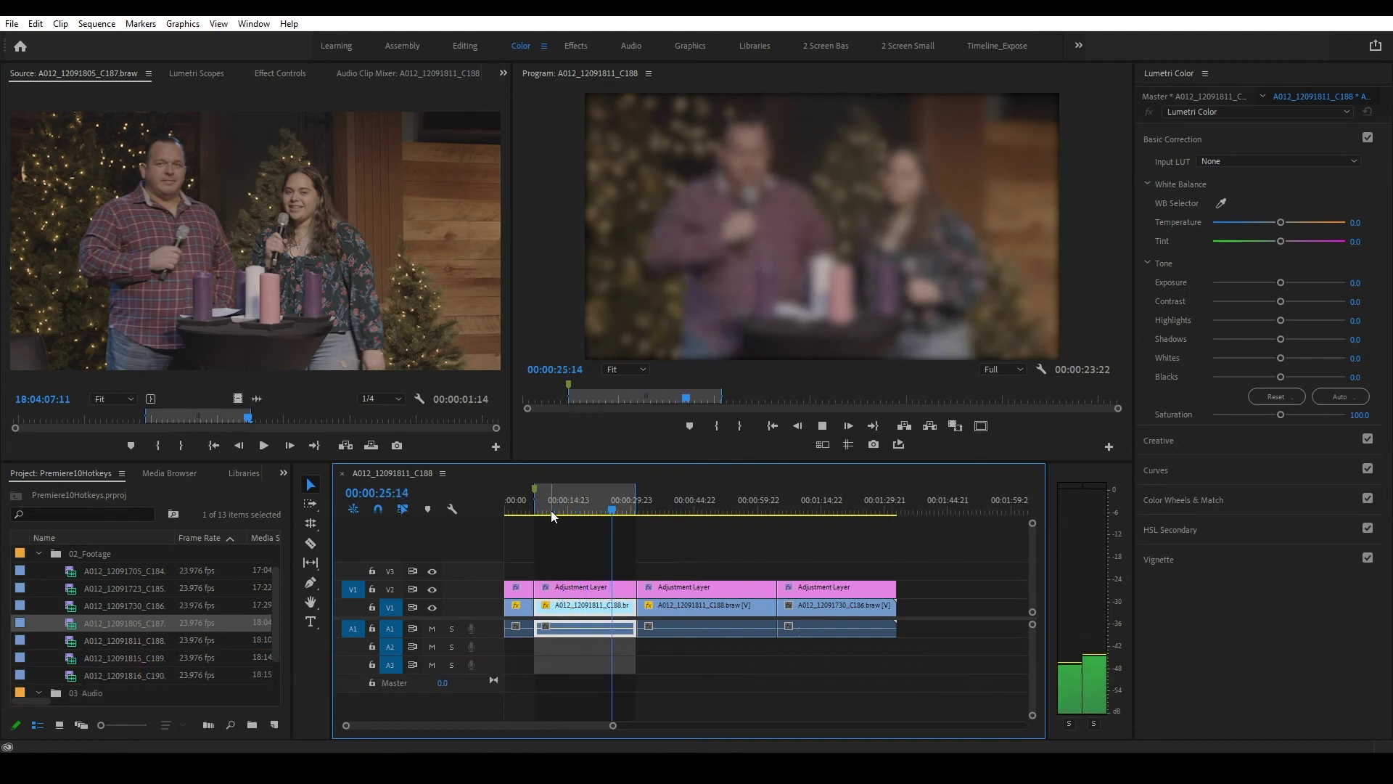
{"action": "key", "text": "space"}
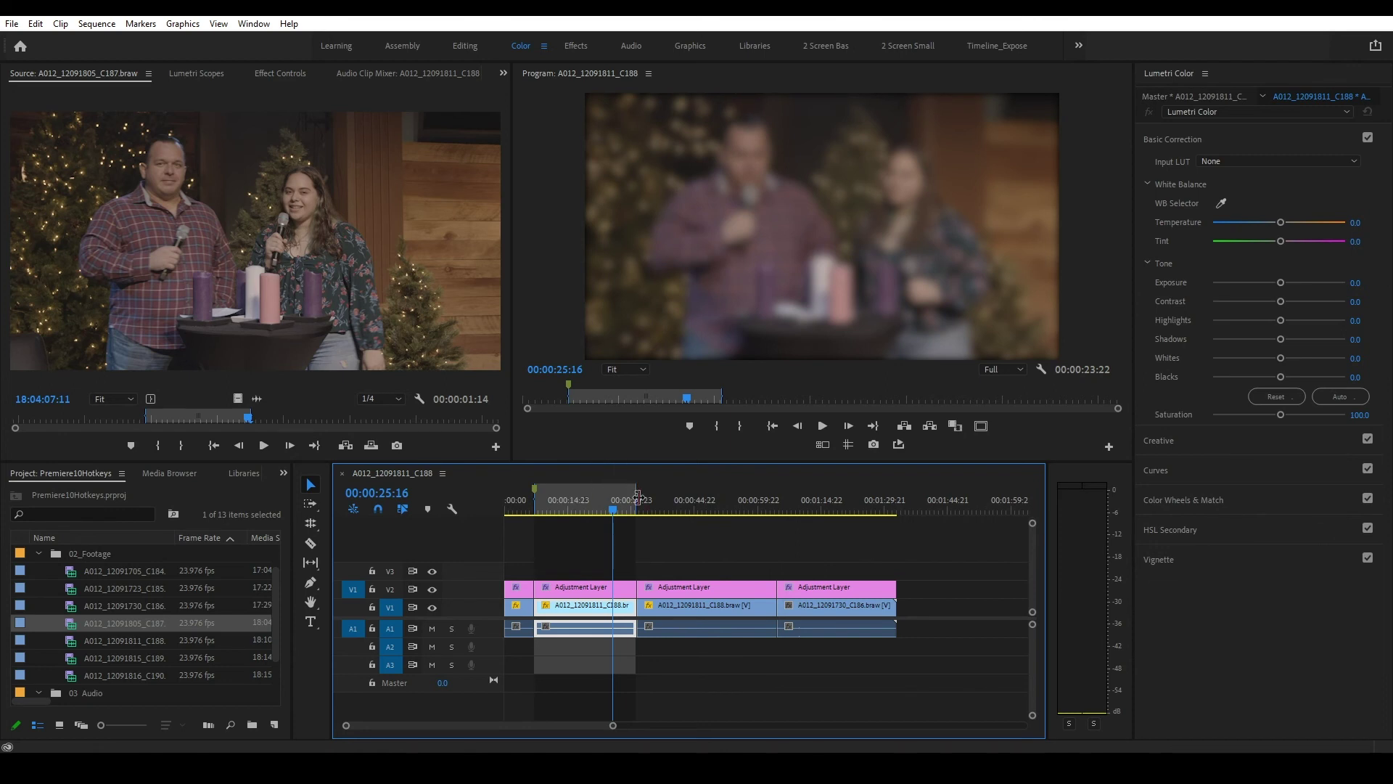